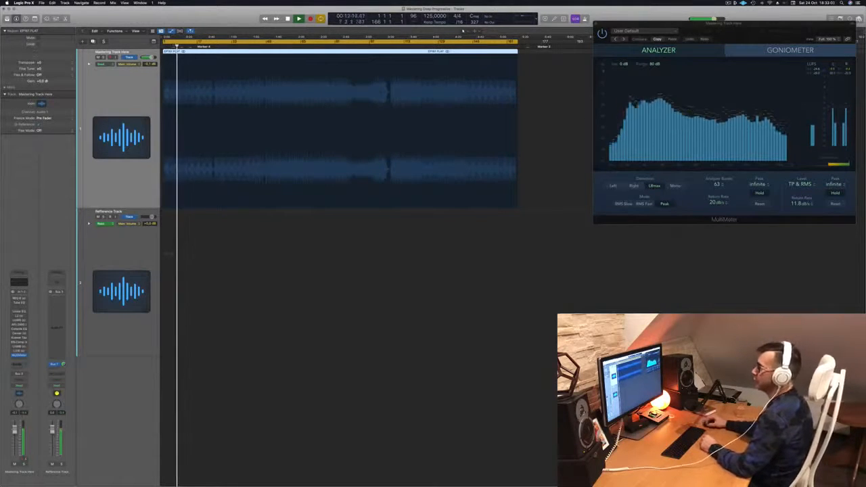
# Open the REQ 6 equalizer on the mastering track and audition several passages along the timeline, stopping playback after the breakdown
pyautogui.click(19, 298)
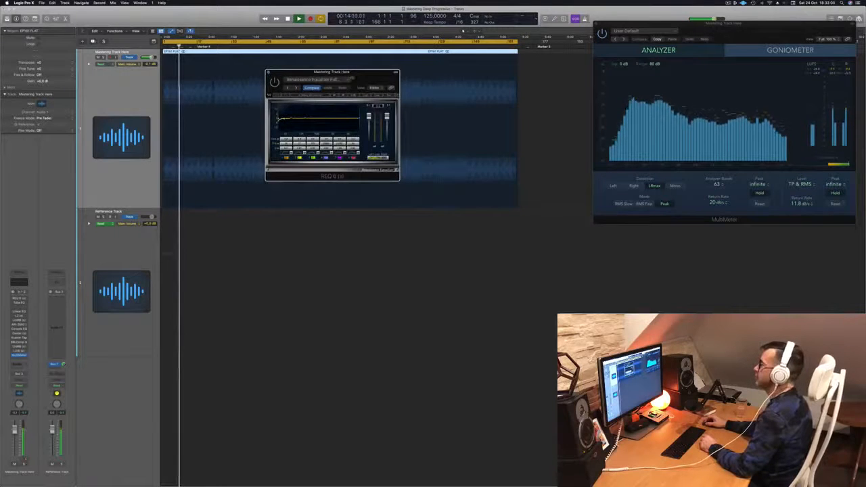
pyautogui.moveTo(352, 78); pyautogui.dragTo(699, 248)
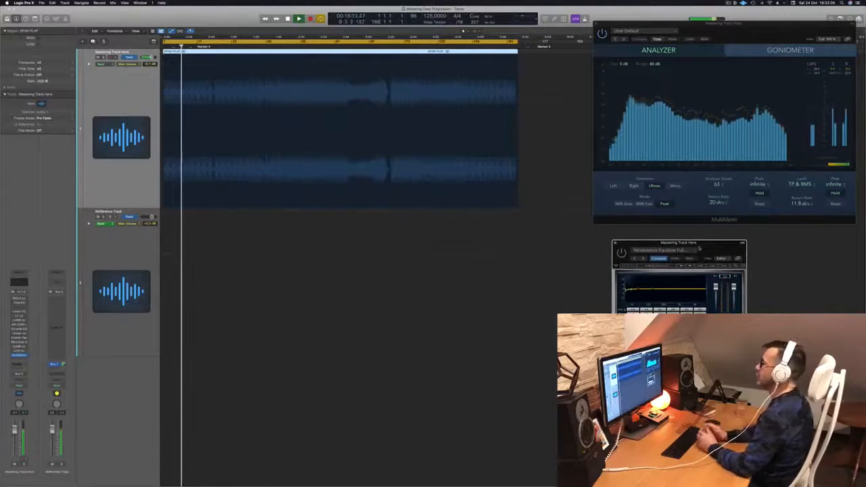
pyautogui.click(214, 47)
pyautogui.moveTo(725, 245); pyautogui.dragTo(531, 246)
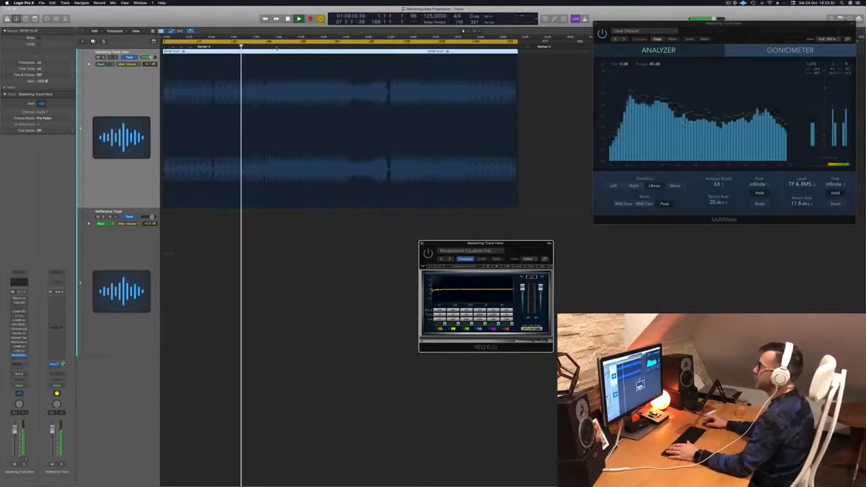
pyautogui.click(277, 47)
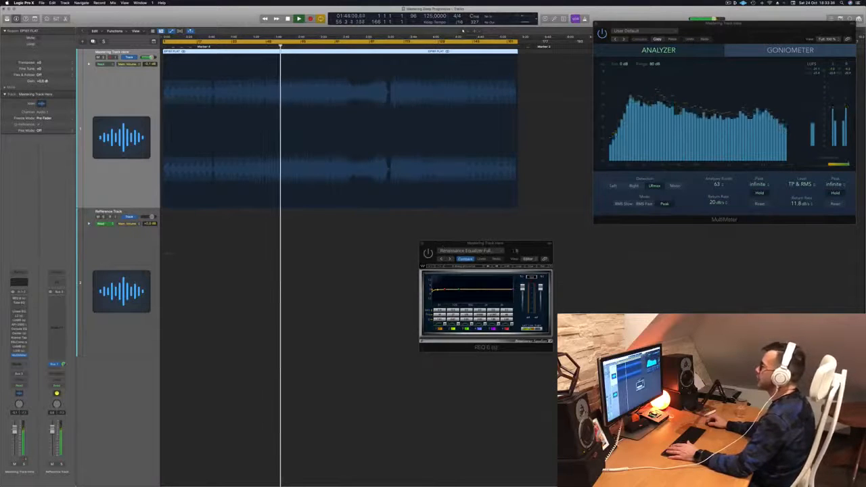
pyautogui.moveTo(513, 245); pyautogui.dragTo(699, 249)
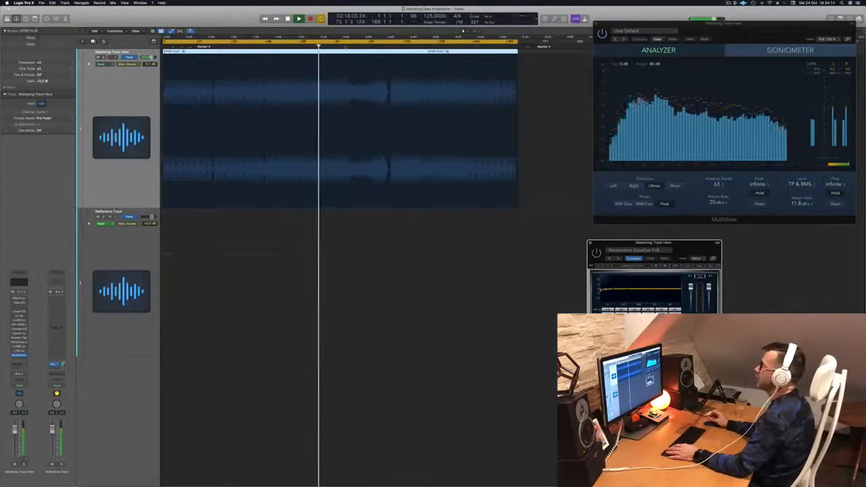
pyautogui.click(346, 47)
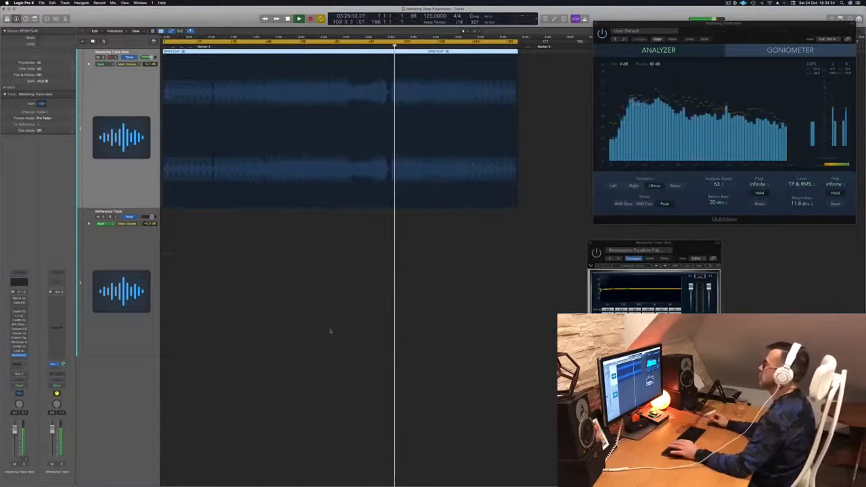
pyautogui.press('space')
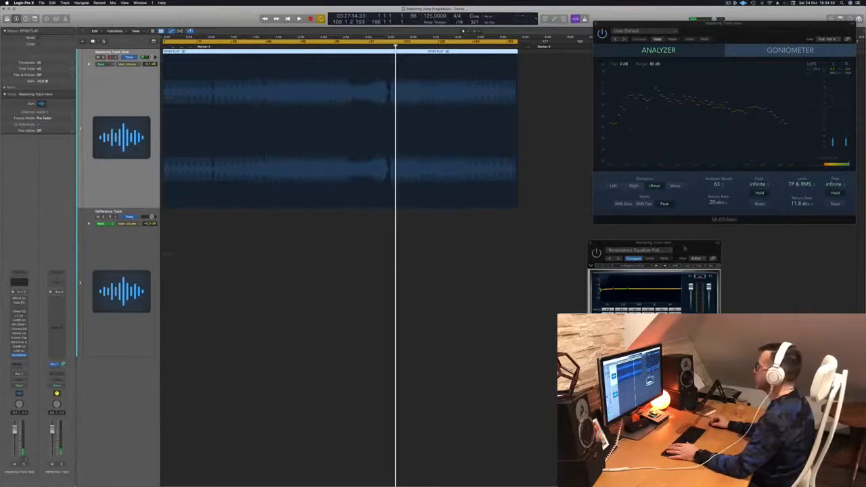
# Enable the REQ 6 equalizer and trim its output level while playing the track from the beginning
pyautogui.moveTo(685, 248); pyautogui.dragTo(392, 114)
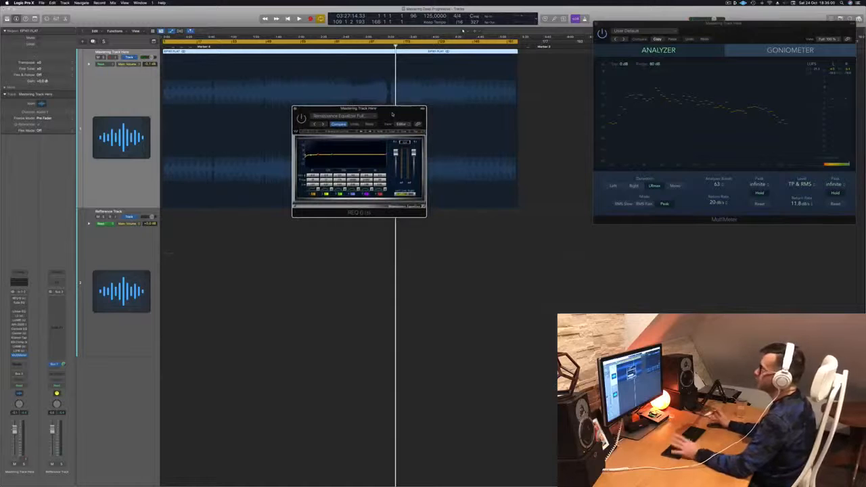
pyautogui.press('space')
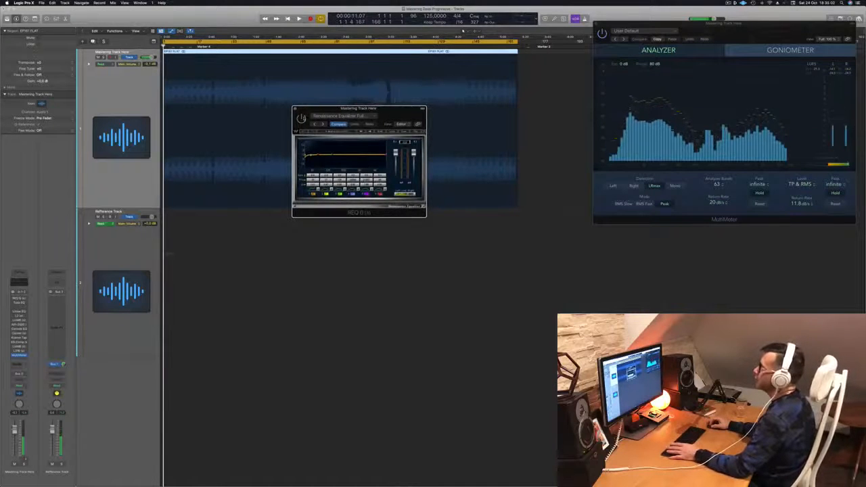
pyautogui.press('space')
pyautogui.moveTo(379, 109); pyautogui.dragTo(394, 114)
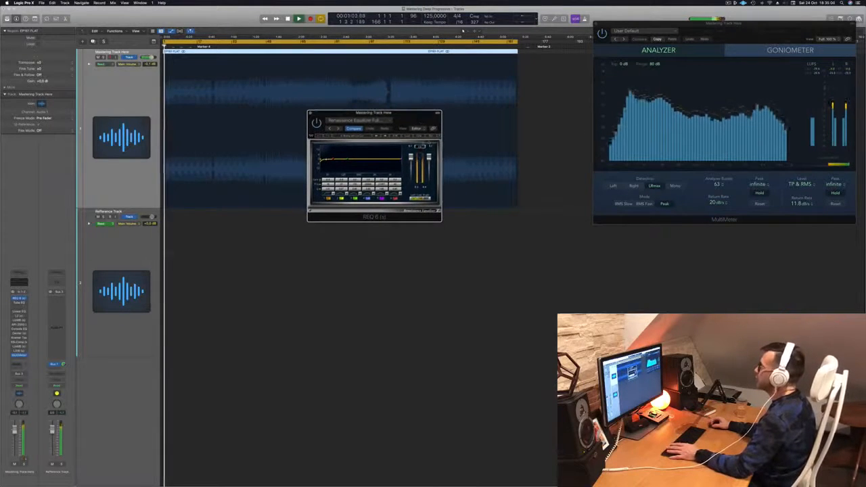
pyautogui.moveTo(421, 148)
pyautogui.mouseDown()
pyautogui.moveTo(420, 137)
pyautogui.moveTo(413, 146)
pyautogui.mouseUp()
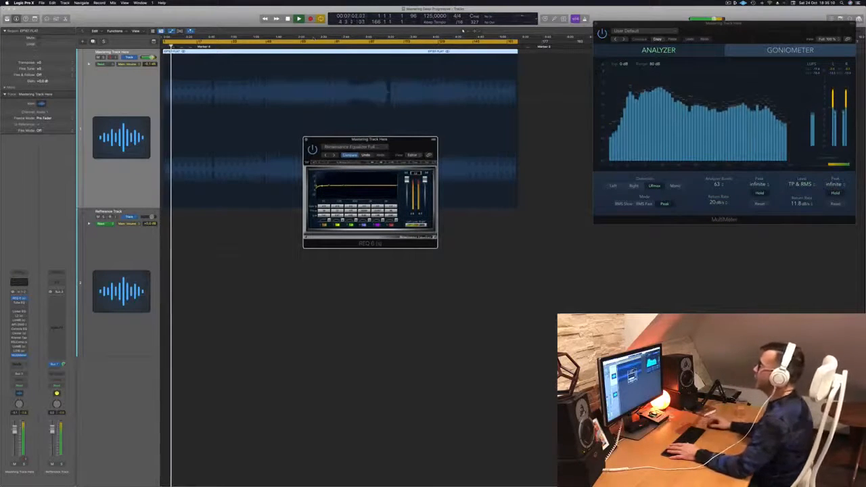
# Audition the middle of the track and the section after the breakdown, checking the REQ 6 output level
pyautogui.click(322, 46)
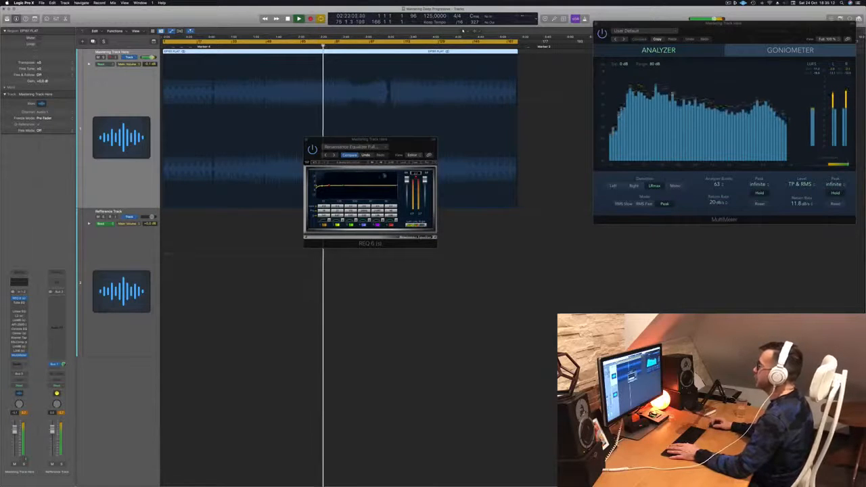
pyautogui.click(401, 149)
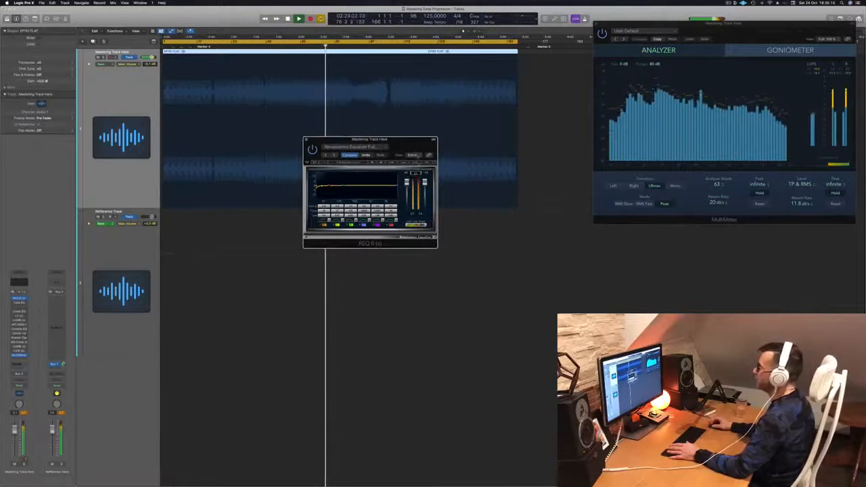
pyautogui.moveTo(401, 148); pyautogui.dragTo(433, 198)
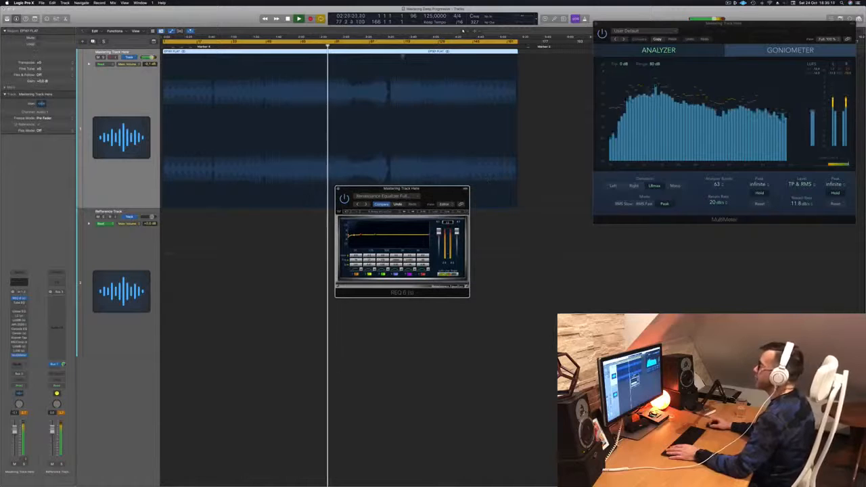
pyautogui.click(396, 46)
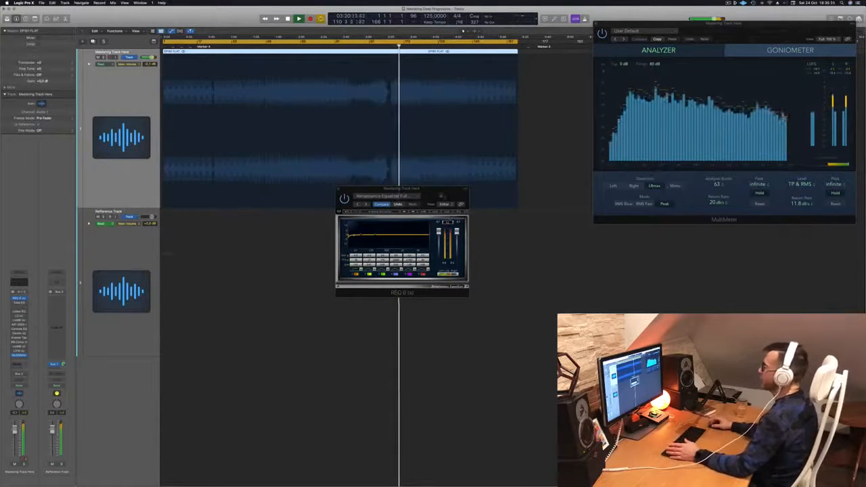
pyautogui.moveTo(442, 197); pyautogui.dragTo(480, 216)
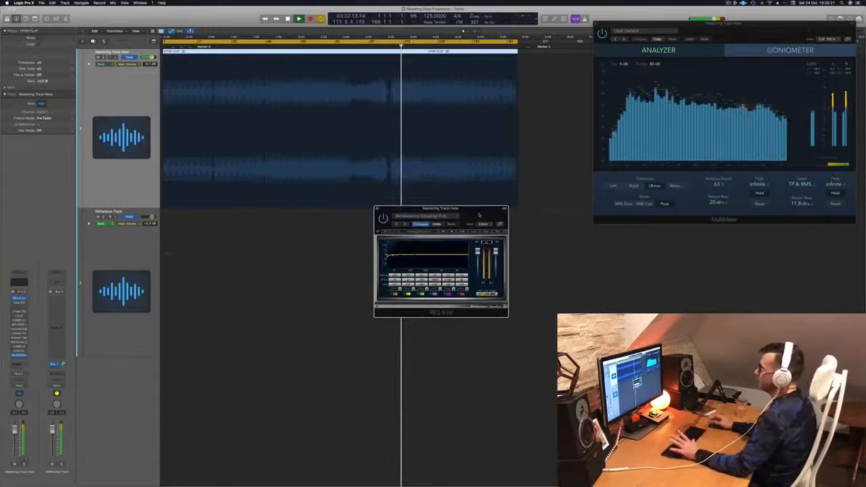
# Open and enable the Vintage Tube EQ with its Enhanced Mix preset, place it beside the REQ 6, and audition an earlier passage
pyautogui.click(19, 303)
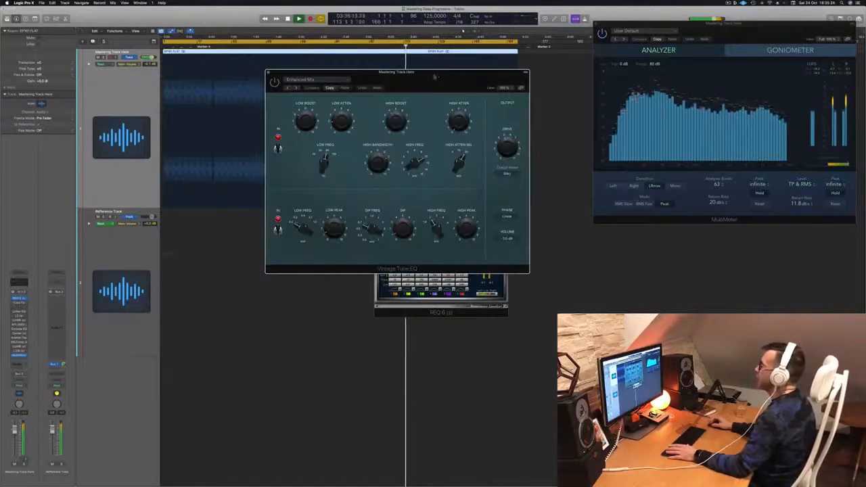
pyautogui.moveTo(436, 62); pyautogui.dragTo(390, 181)
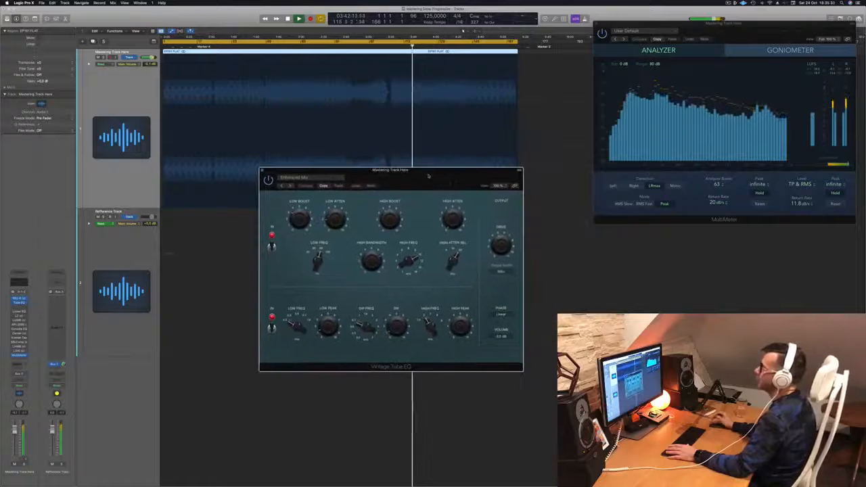
pyautogui.moveTo(447, 181); pyautogui.dragTo(692, 146)
pyautogui.moveTo(478, 213); pyautogui.dragTo(365, 208)
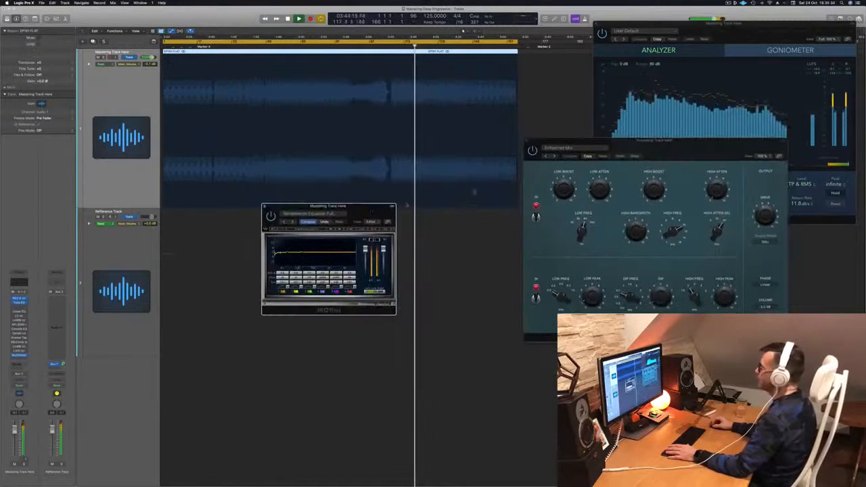
pyautogui.moveTo(641, 156); pyautogui.dragTo(547, 188)
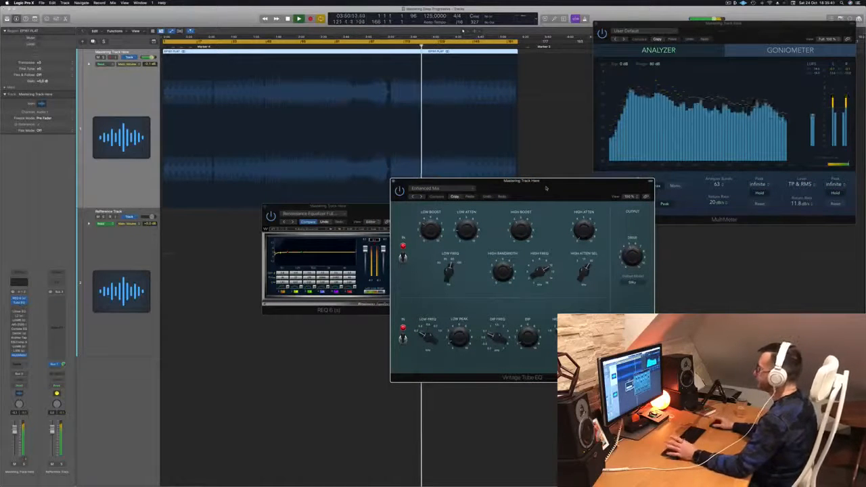
pyautogui.moveTo(551, 182); pyautogui.dragTo(570, 190)
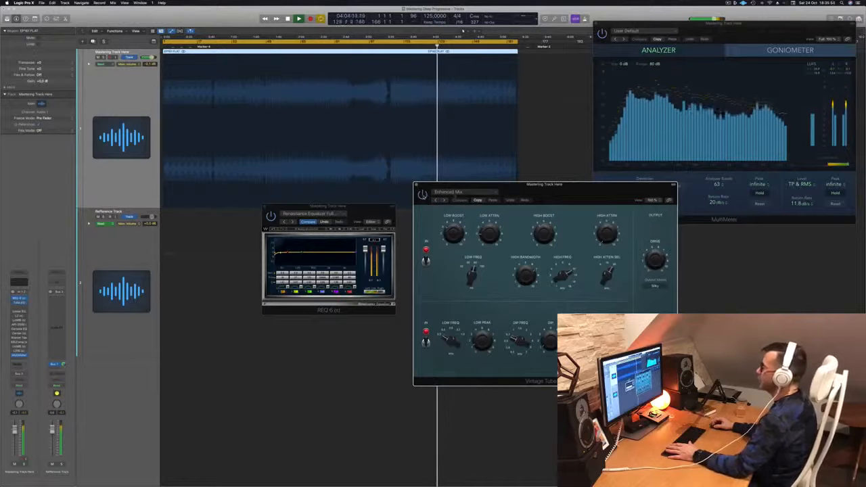
pyautogui.moveTo(572, 189); pyautogui.dragTo(586, 189)
pyautogui.press('space')
pyautogui.press('space')
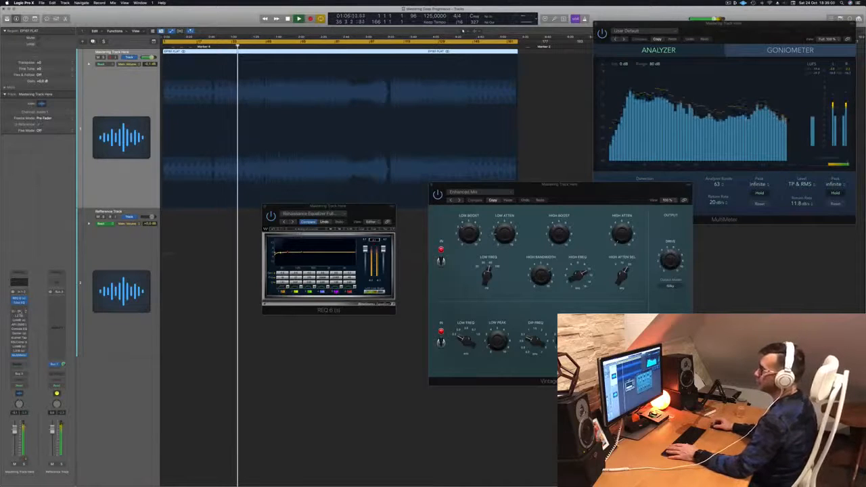
# Open the Linear Phase EQ on the mastering track, examine its curve during playback, and close it
pyautogui.click(20, 312)
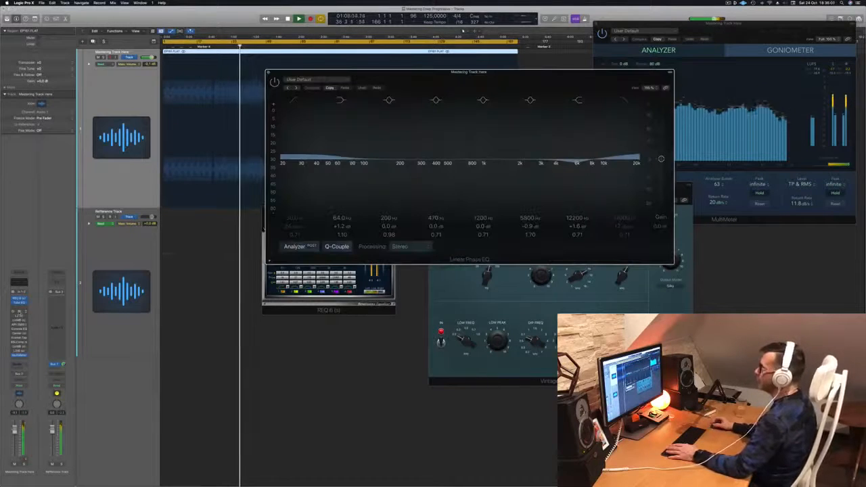
pyautogui.moveTo(440, 82); pyautogui.dragTo(413, 84)
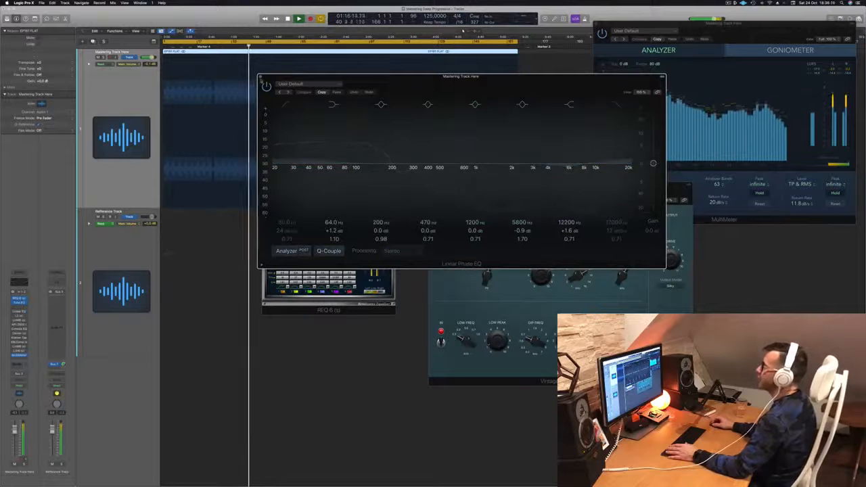
pyautogui.press('super+w')
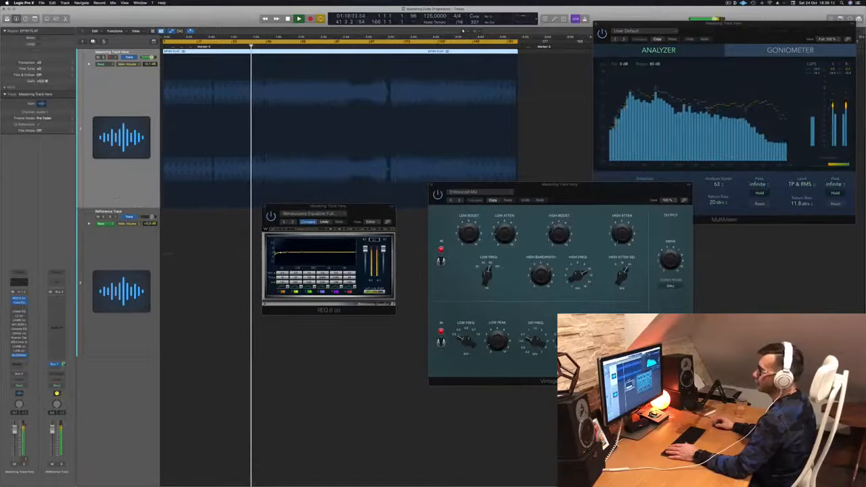
# Open and enable the L2 Ultramaximizer on the mastering track and place its window clear of the REQ 6
pyautogui.click(19, 314)
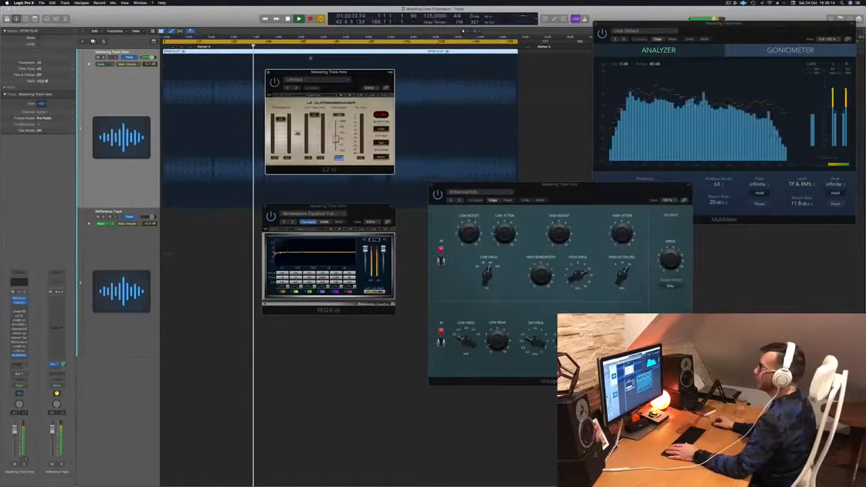
pyautogui.moveTo(329, 71); pyautogui.dragTo(382, 88)
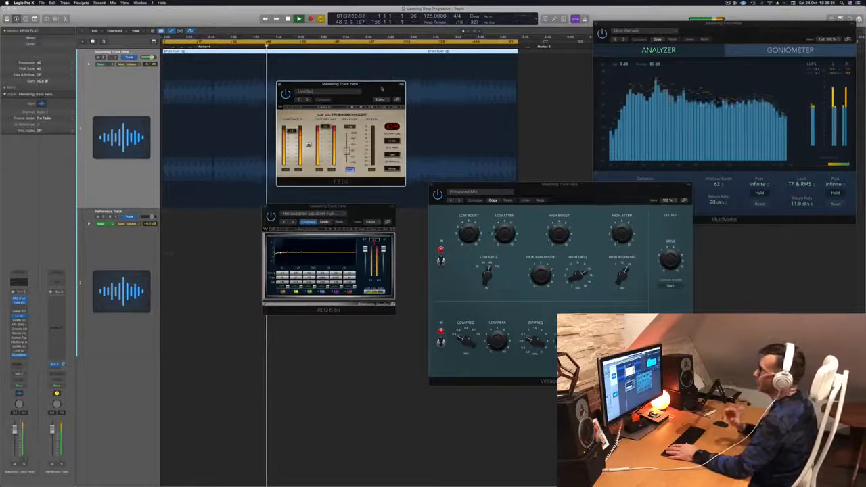
pyautogui.moveTo(382, 89); pyautogui.dragTo(490, 119)
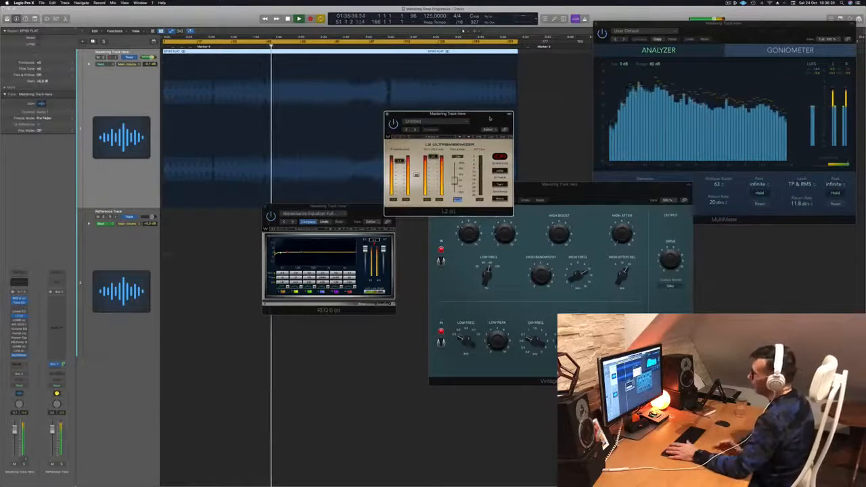
# Trim the REQ 6 output level again while monitoring the L2 meters, with both plug-in windows arranged next to each other
pyautogui.click(373, 242)
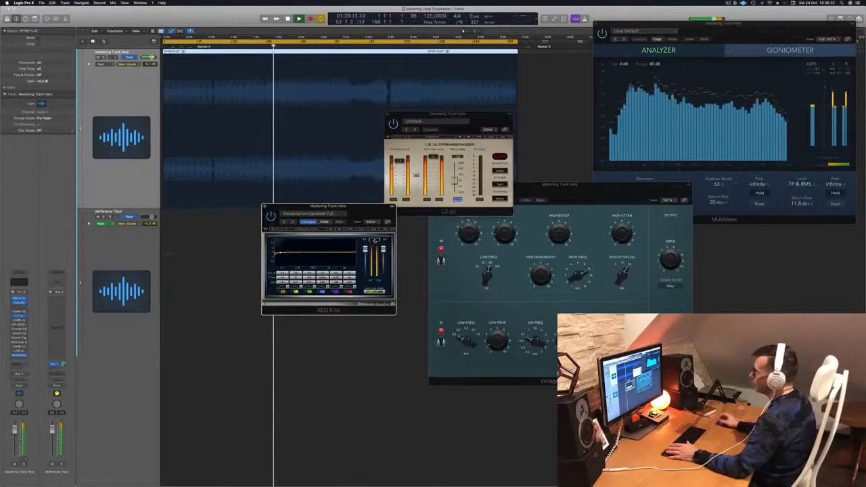
pyautogui.moveTo(325, 206); pyautogui.dragTo(683, 118)
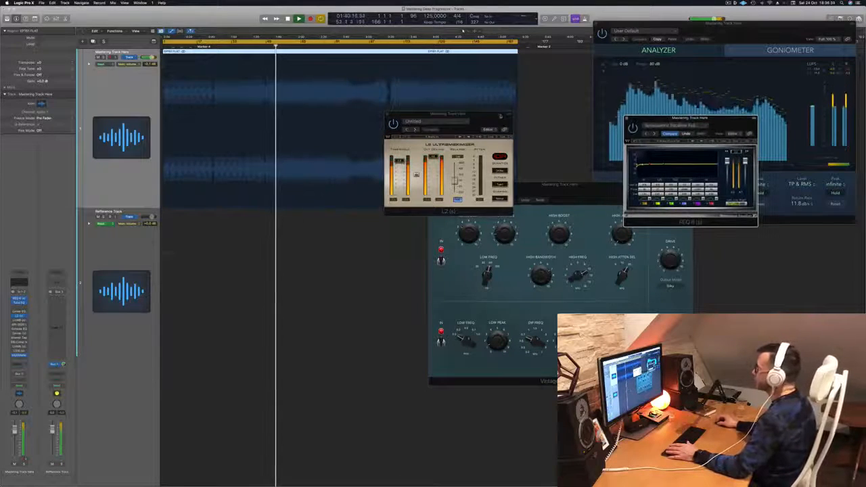
pyautogui.moveTo(446, 115); pyautogui.dragTo(446, 164)
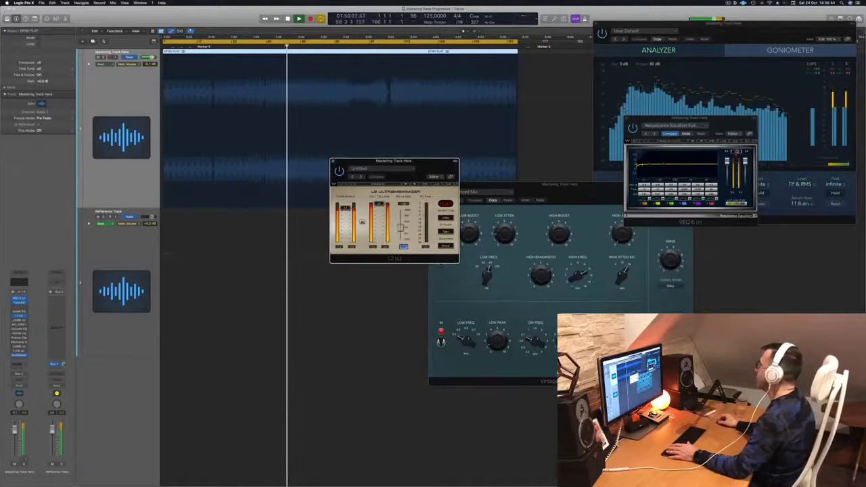
pyautogui.click(736, 153)
pyautogui.moveTo(722, 127); pyautogui.dragTo(605, 152)
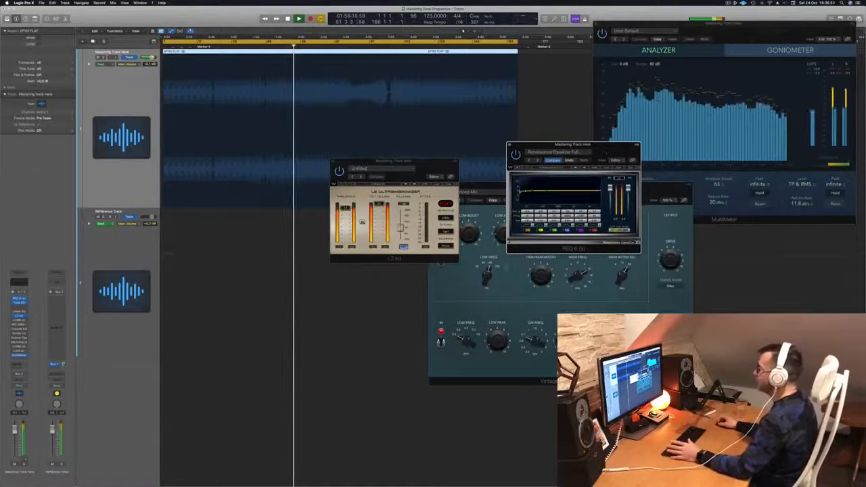
# Move the L2 Ultramaximizer clear of the REQ 6 and open the Linear Phase Multiband from the mastering track's chain
pyautogui.click(425, 256)
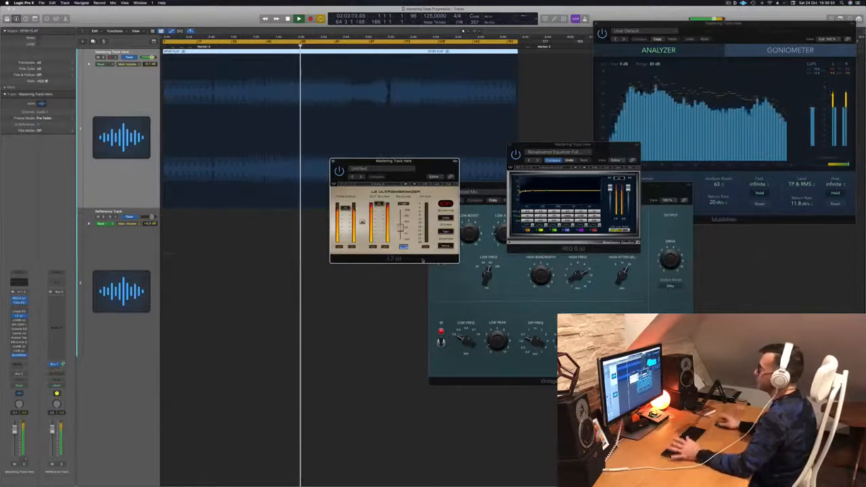
pyautogui.moveTo(394, 161); pyautogui.dragTo(716, 196)
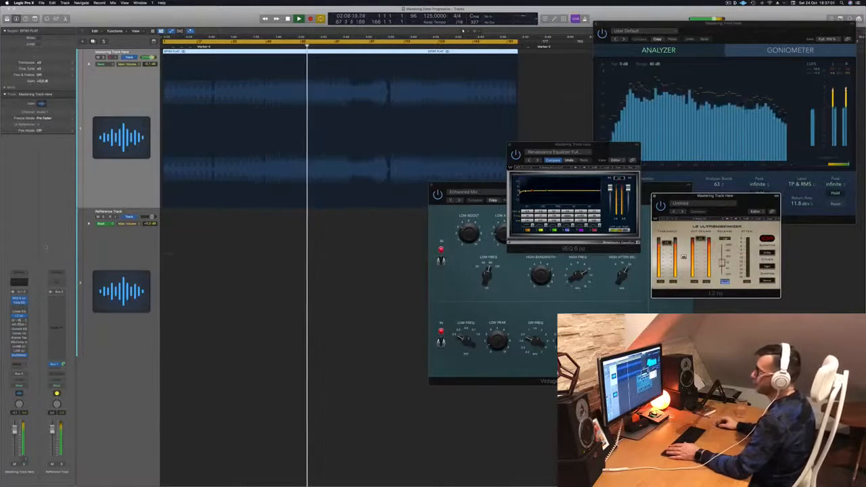
pyautogui.click(19, 320)
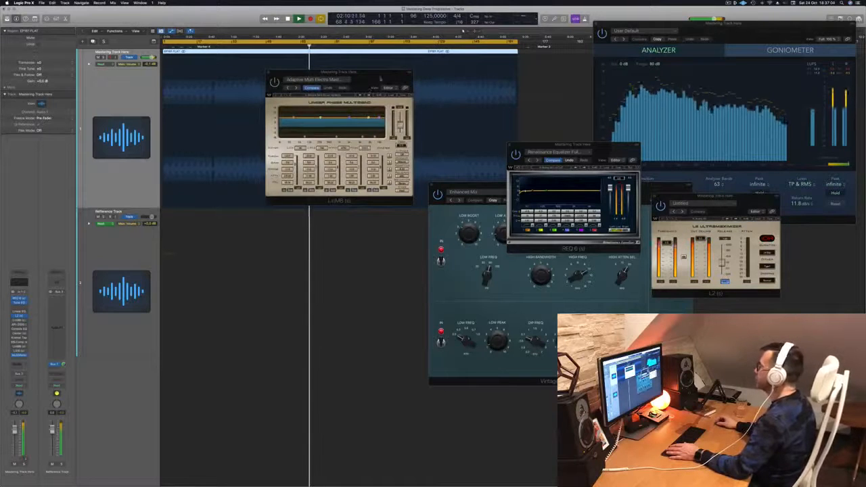
pyautogui.moveTo(380, 82); pyautogui.dragTo(363, 145)
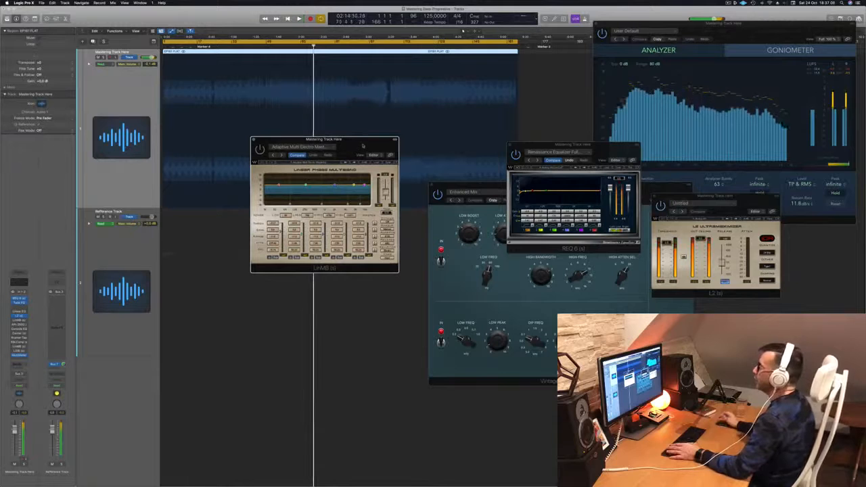
# Enable the Linear Phase Multiband and audition it from the start of the track and from the passage before the breakdown
pyautogui.press('Return')
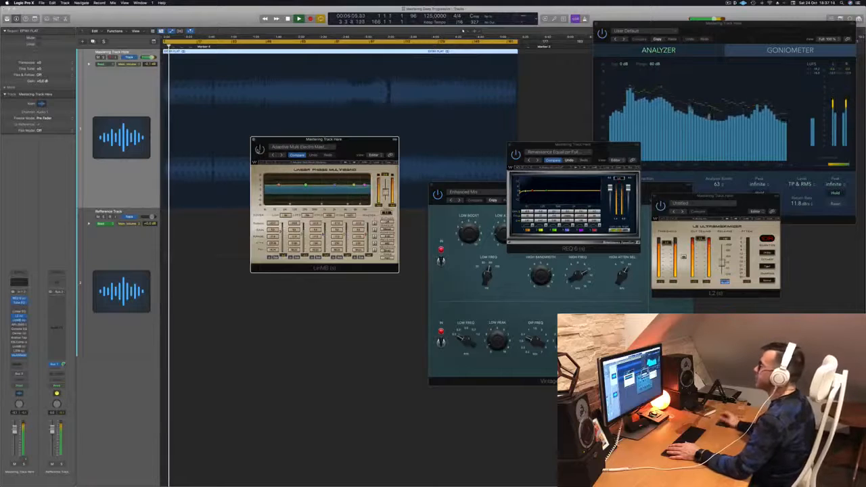
pyautogui.moveTo(359, 138); pyautogui.dragTo(373, 140)
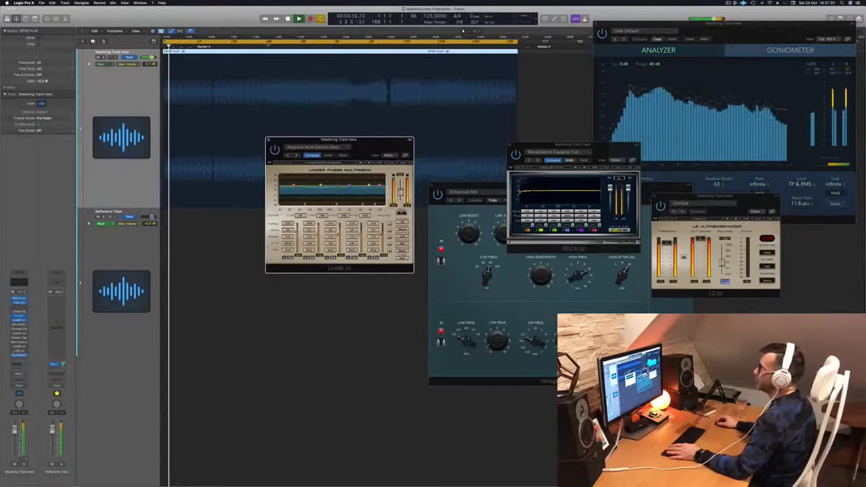
pyautogui.click(251, 46)
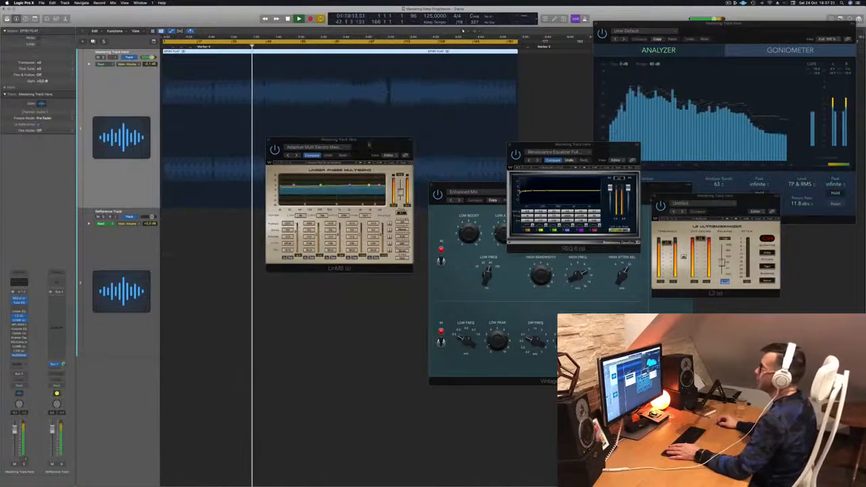
pyautogui.moveTo(373, 149); pyautogui.dragTo(381, 146)
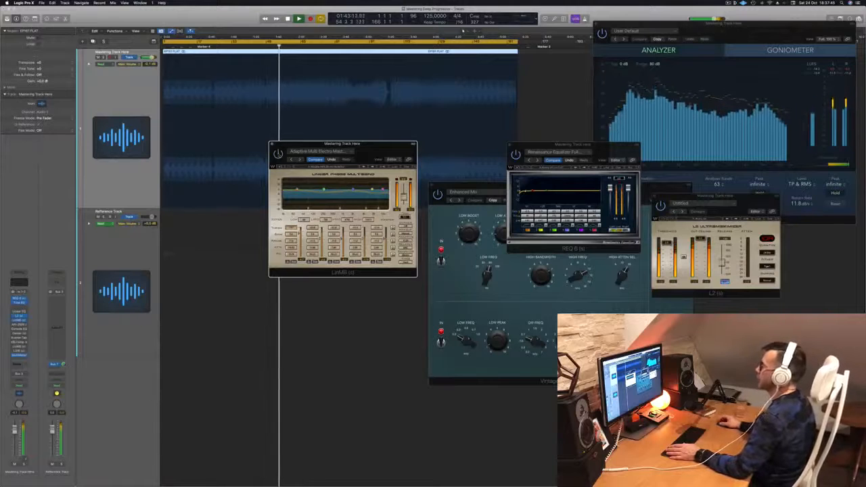
# Examine the Linear Phase Multiband's moving gain curve while playing on through the breakdown and into the section after it
pyautogui.moveTo(376, 148); pyautogui.dragTo(405, 150)
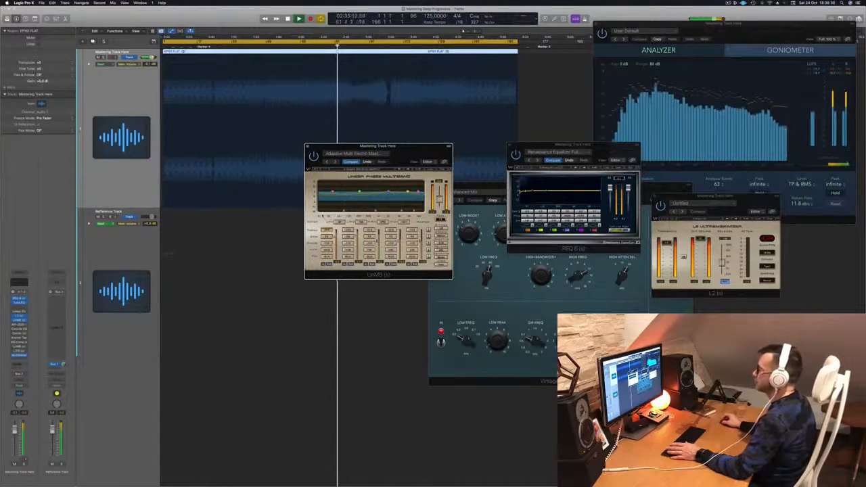
pyautogui.moveTo(406, 146); pyautogui.dragTo(403, 153)
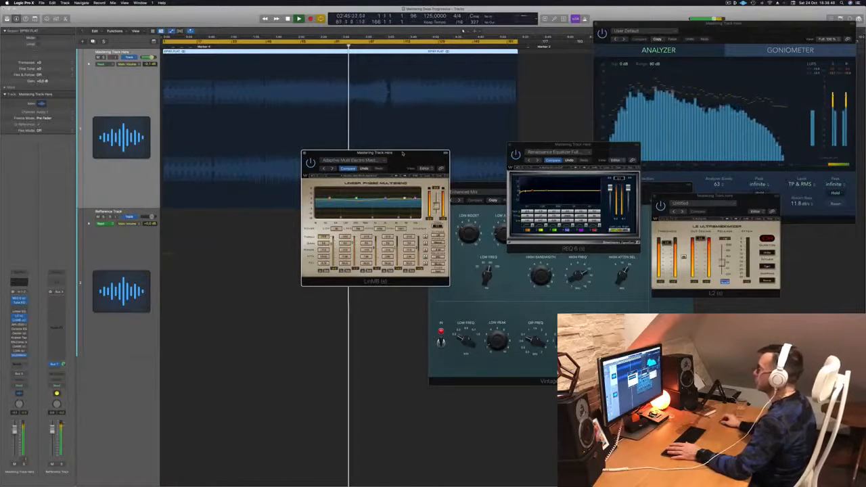
pyautogui.moveTo(403, 154); pyautogui.dragTo(465, 170)
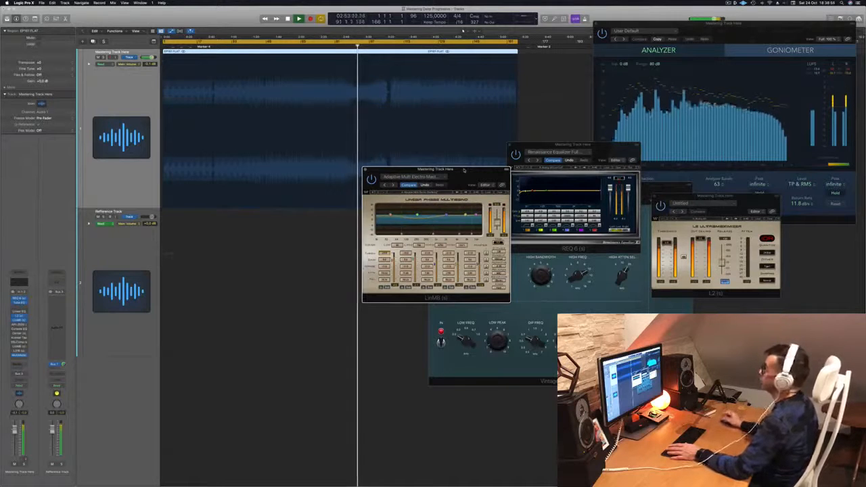
pyautogui.moveTo(465, 170); pyautogui.dragTo(488, 149)
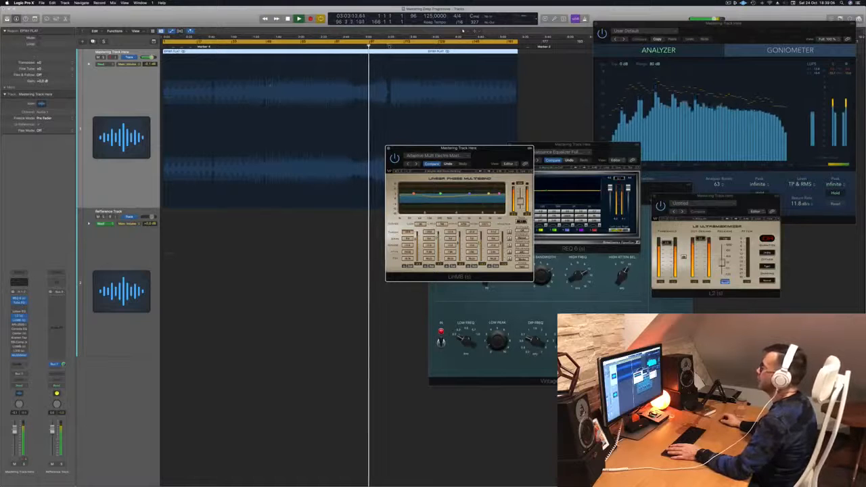
pyautogui.click(389, 46)
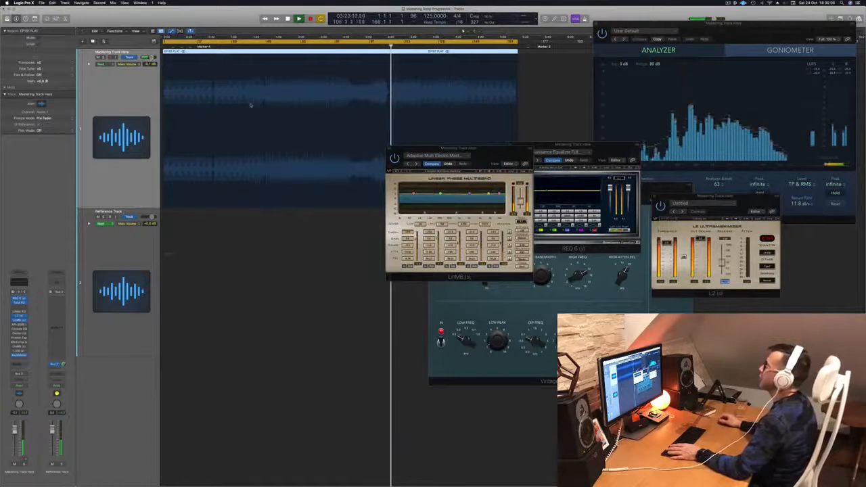
pyautogui.moveTo(493, 152); pyautogui.dragTo(483, 180)
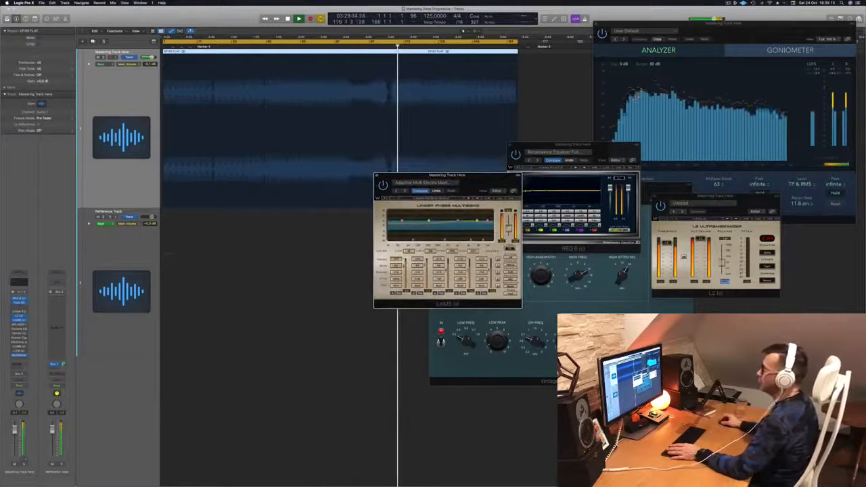
# Open and enable the API-2500 compressor, fine-tune its threshold and close it, placing the Linear Phase Multiband beside the REQ 6
pyautogui.click(21, 328)
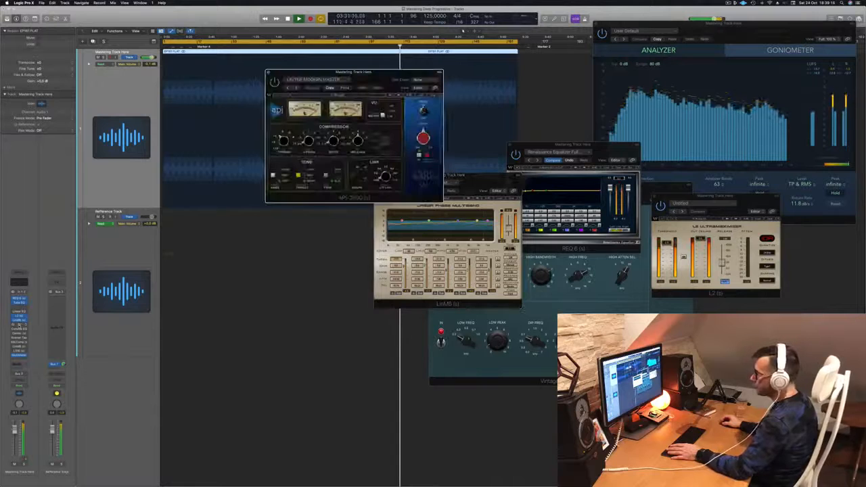
pyautogui.moveTo(299, 81); pyautogui.dragTo(286, 104)
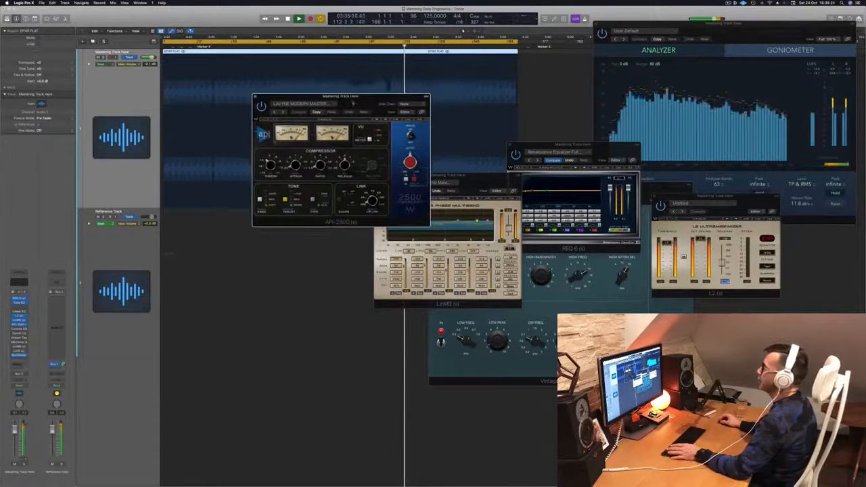
pyautogui.moveTo(269, 165); pyautogui.dragTo(268, 160)
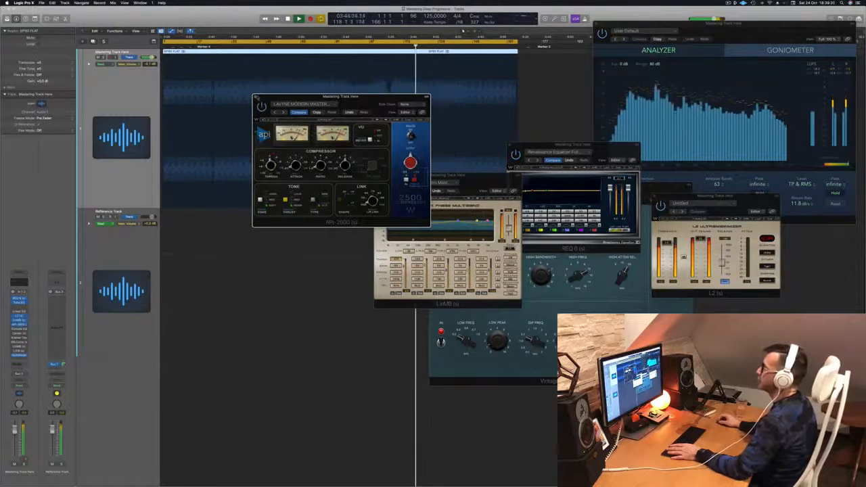
pyautogui.click(258, 99)
pyautogui.moveTo(481, 177); pyautogui.dragTo(759, 168)
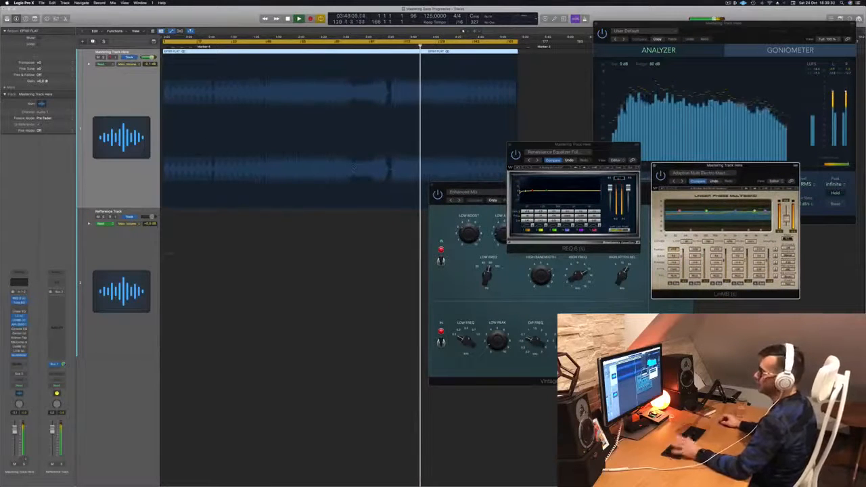
# Open the Vintage Console EQ with its Hot & Bright preset, examine it while replaying an earlier passage, and close it
pyautogui.click(19, 329)
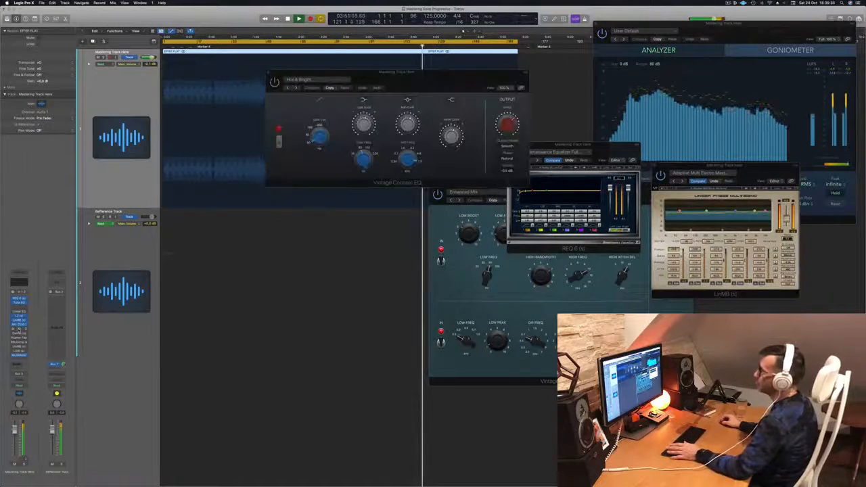
pyautogui.moveTo(416, 80); pyautogui.dragTo(333, 108)
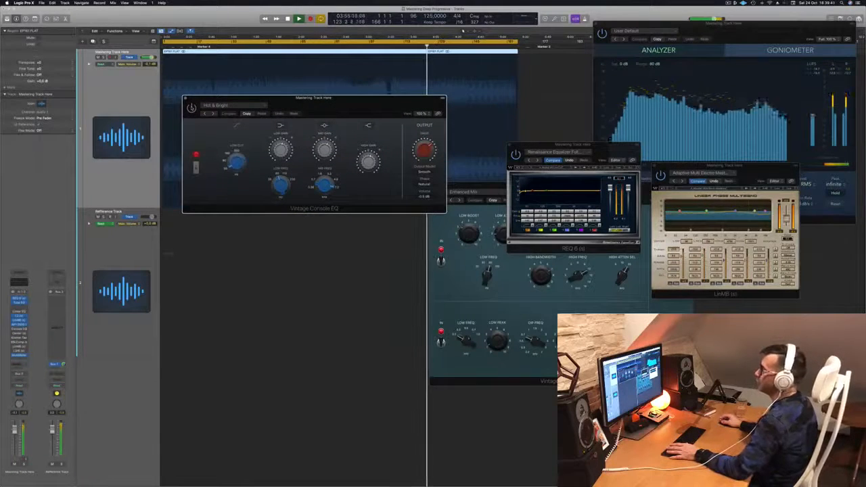
pyautogui.click(299, 46)
pyautogui.moveTo(352, 103); pyautogui.dragTo(417, 210)
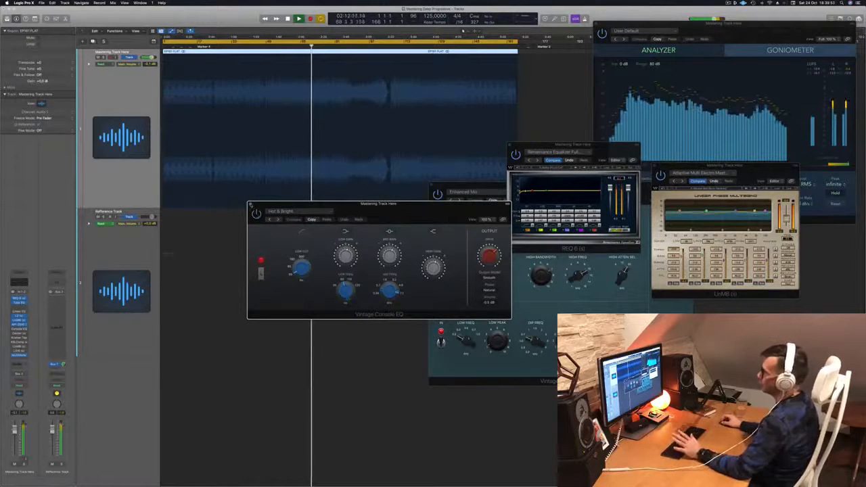
pyautogui.click(250, 204)
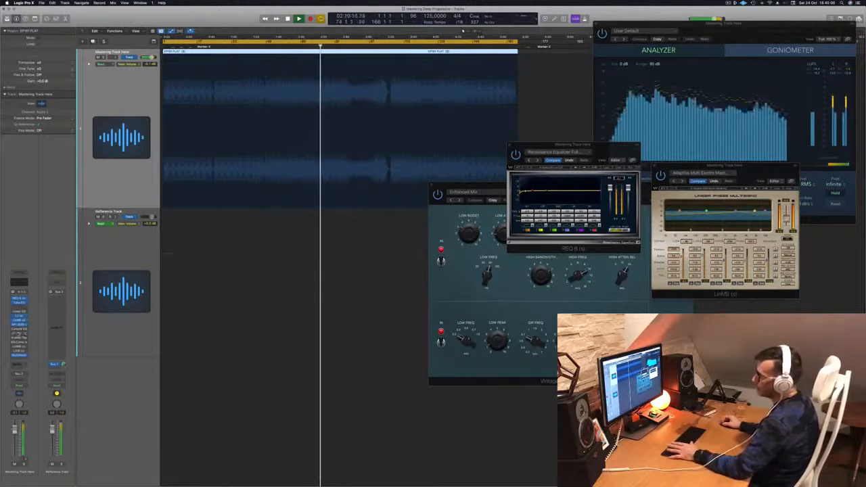
# Open and enable the Center plug-in, restart playback to check its level meters, and close its window
pyautogui.click(19, 335)
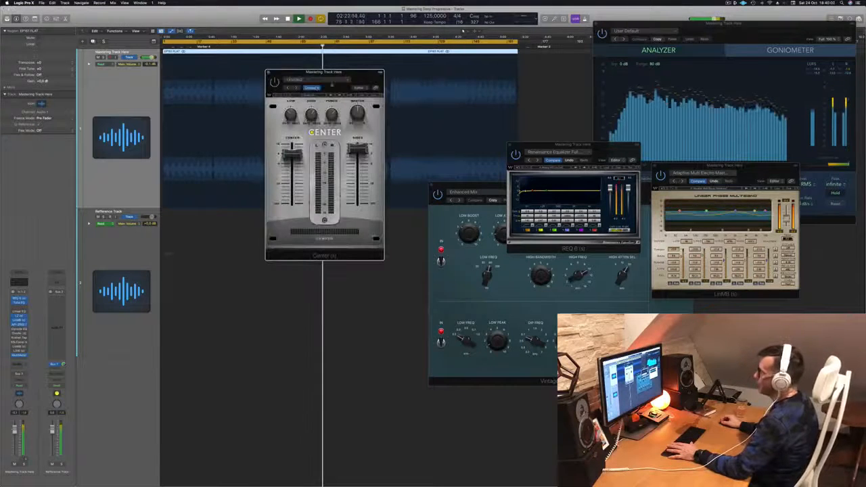
pyautogui.moveTo(367, 78); pyautogui.dragTo(415, 140)
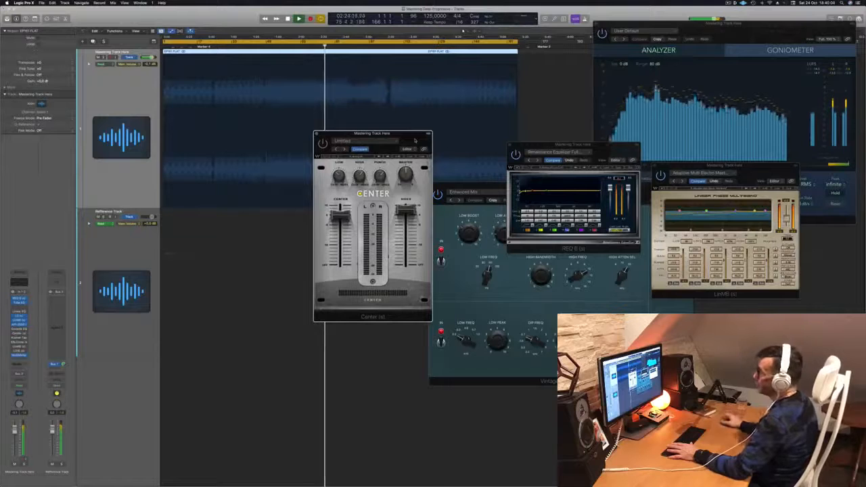
pyautogui.press('space')
pyautogui.press('space')
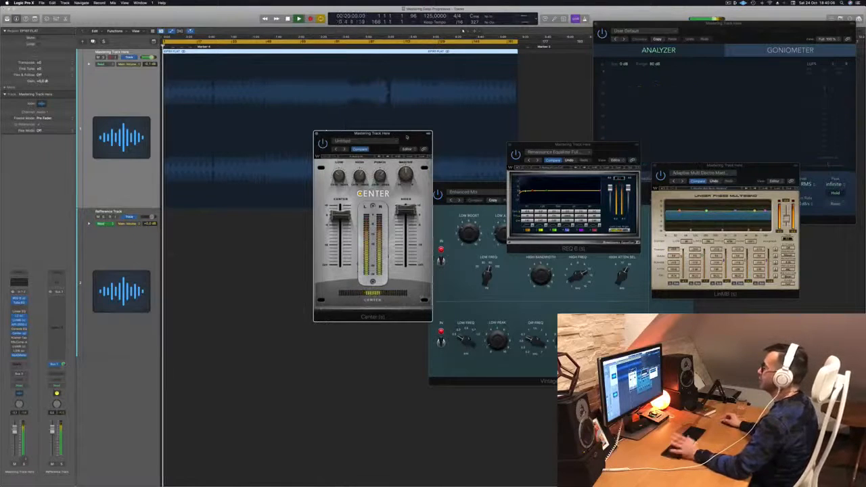
pyautogui.moveTo(413, 134)
pyautogui.mouseDown()
pyautogui.moveTo(428, 129)
pyautogui.moveTo(402, 133)
pyautogui.mouseUp()
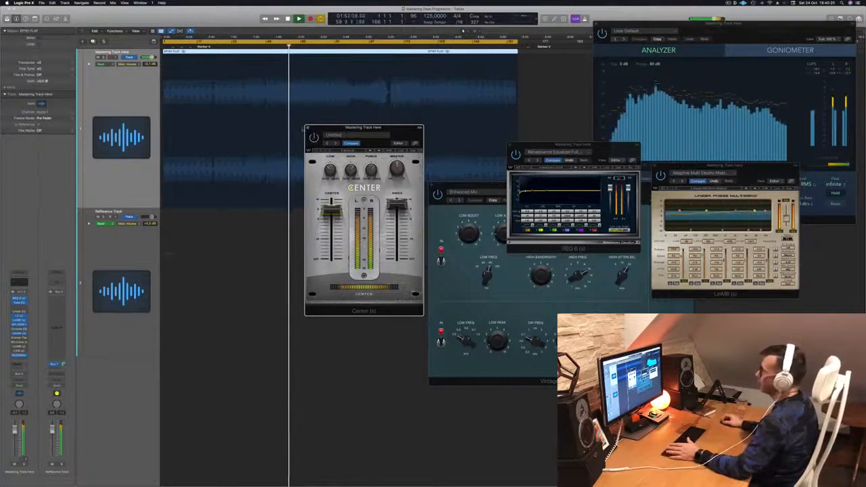
pyautogui.click(308, 127)
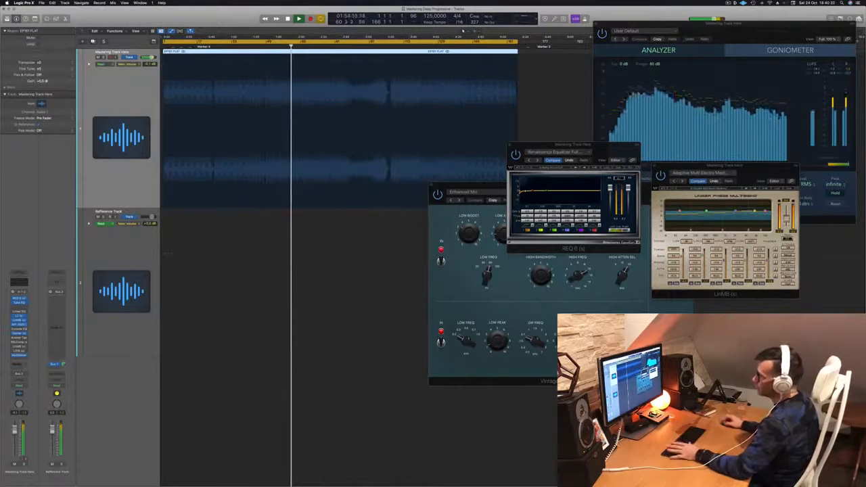
# Check the Kramer Tape plug-in and close it, and open and enable the SSLComp with its Mastering preset
pyautogui.click(20, 339)
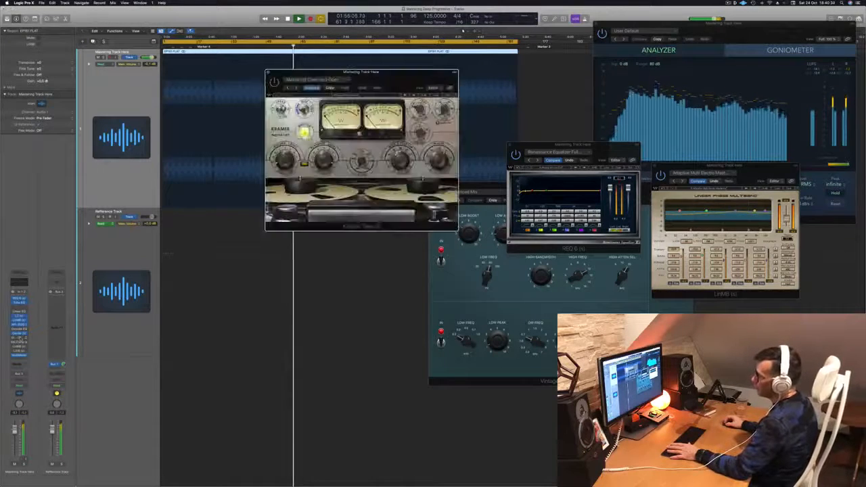
pyautogui.click(20, 338)
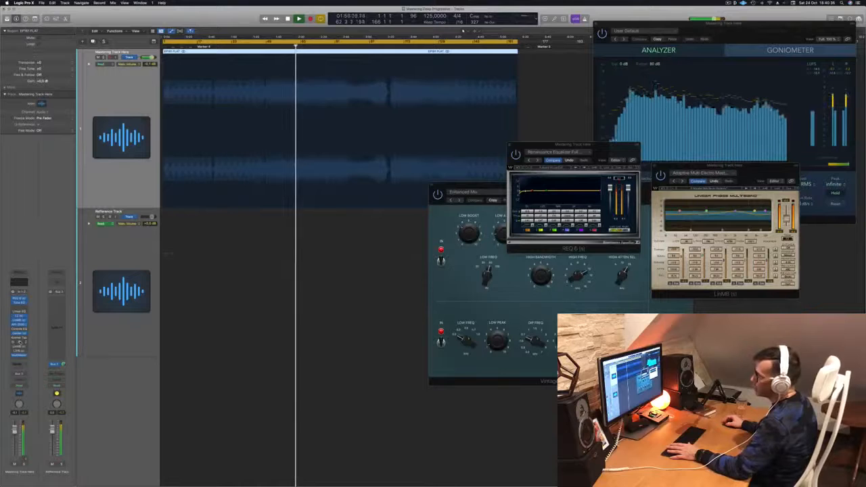
pyautogui.click(21, 342)
pyautogui.moveTo(306, 71); pyautogui.dragTo(524, 109)
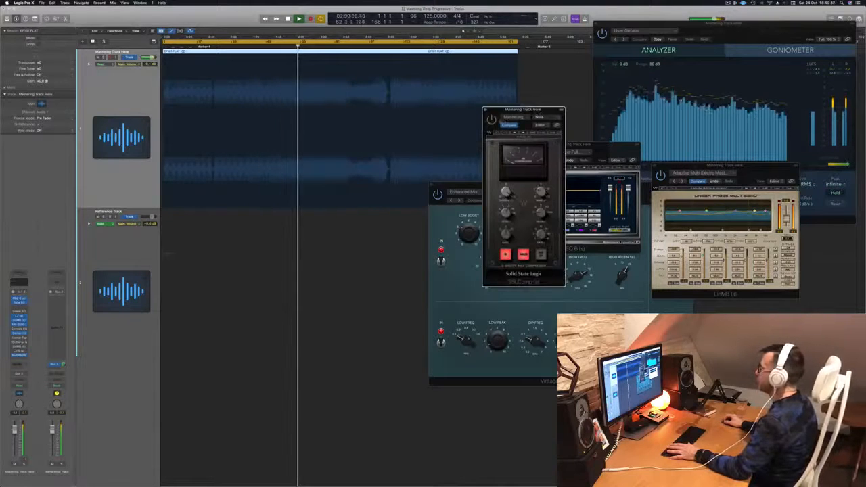
# Audition an earlier passage through the SSLComp while watching its compression meter, and close the plug-in window
pyautogui.click(274, 48)
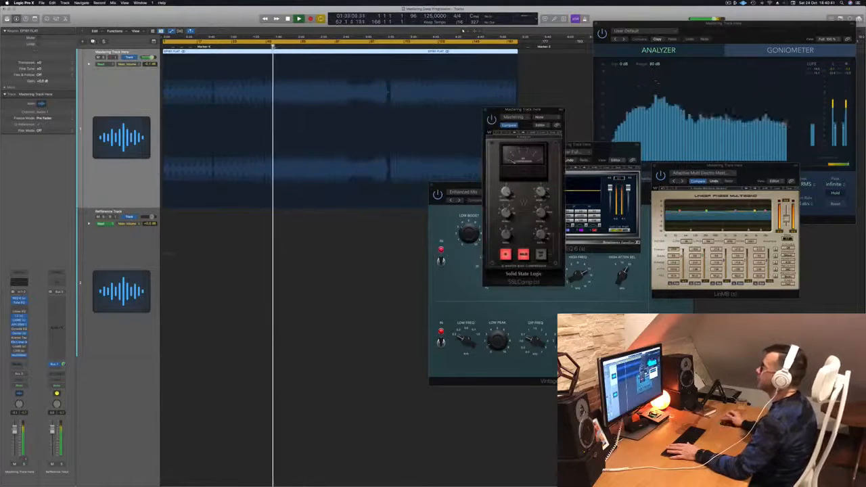
pyautogui.moveTo(525, 110); pyautogui.dragTo(436, 109)
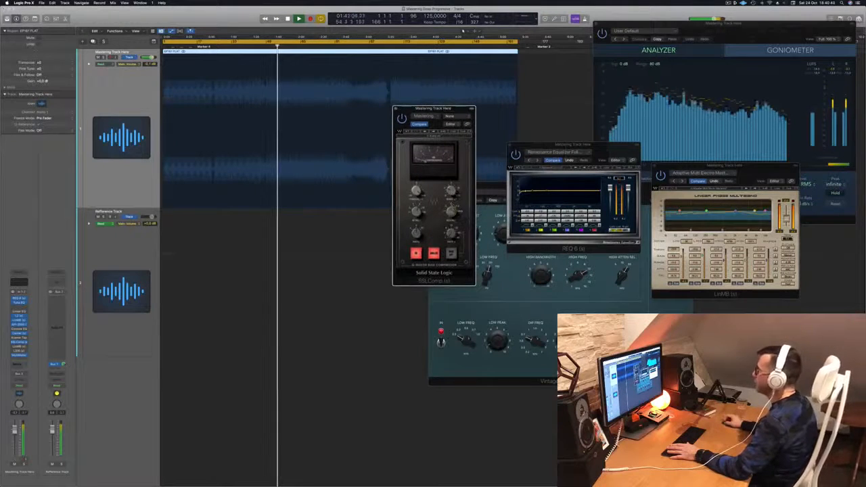
pyautogui.moveTo(433, 108); pyautogui.dragTo(427, 109)
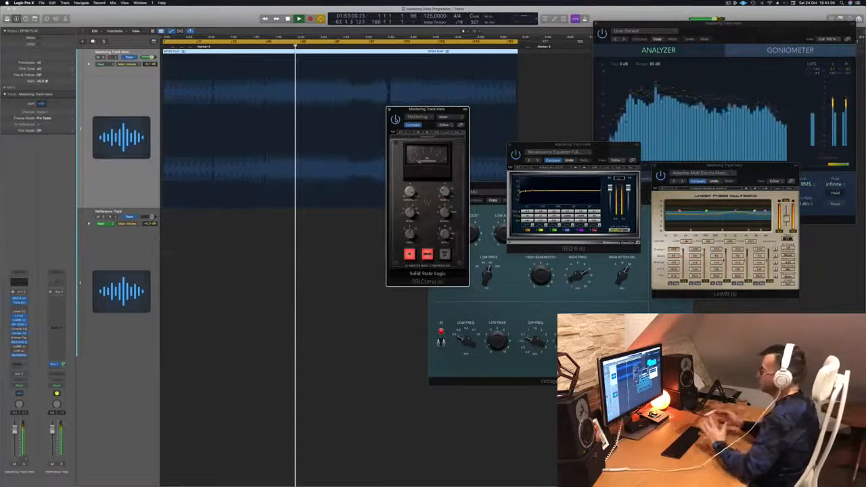
pyautogui.moveTo(407, 108); pyautogui.dragTo(363, 108)
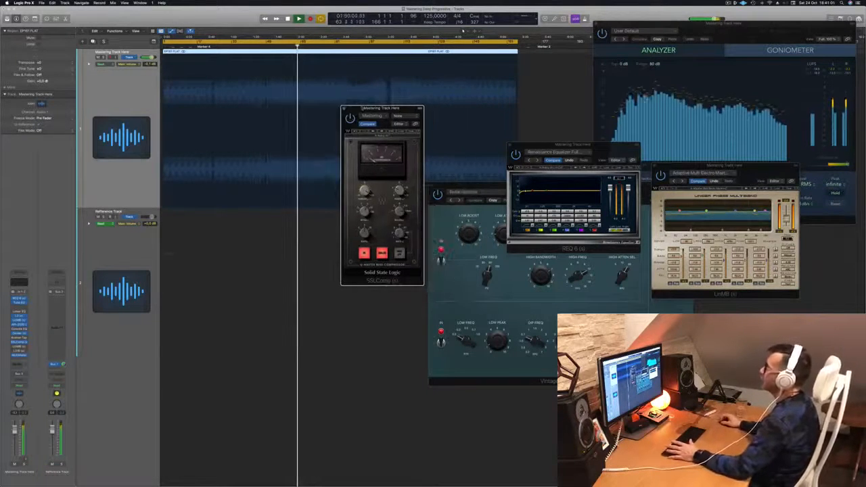
pyautogui.click(343, 108)
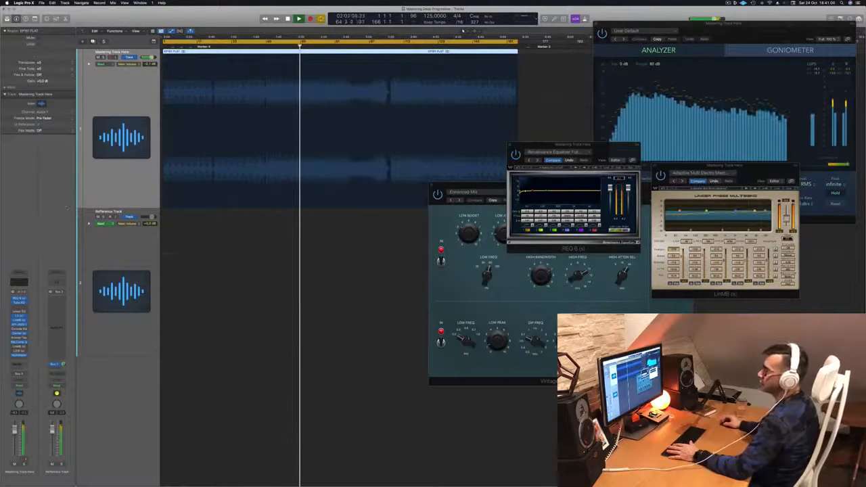
# Open and enable the second LinMB with its Multi Opto Mastering preset, then replay the track from its middle passage to audition it
pyautogui.click(19, 348)
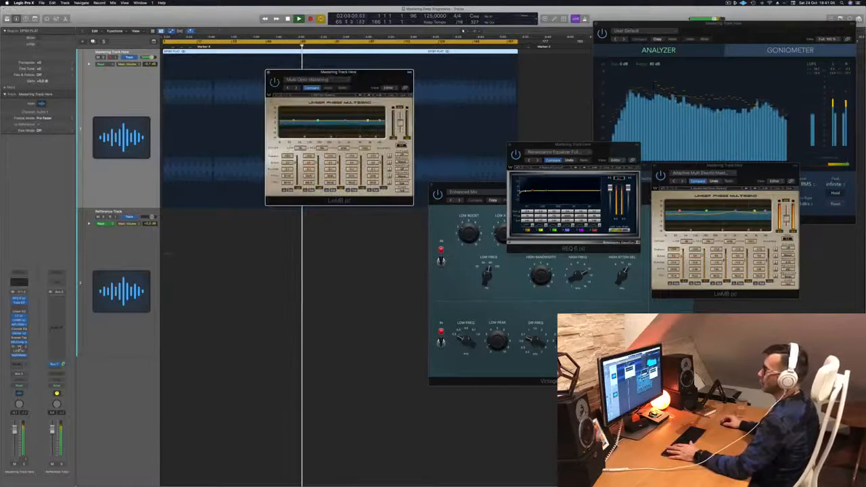
pyautogui.moveTo(369, 86); pyautogui.dragTo(367, 154)
pyautogui.press('space')
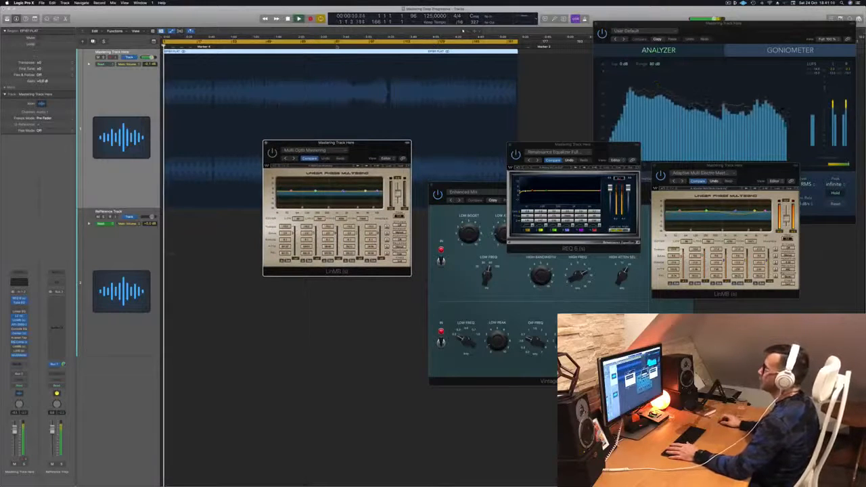
pyautogui.click(336, 47)
pyautogui.click(322, 47)
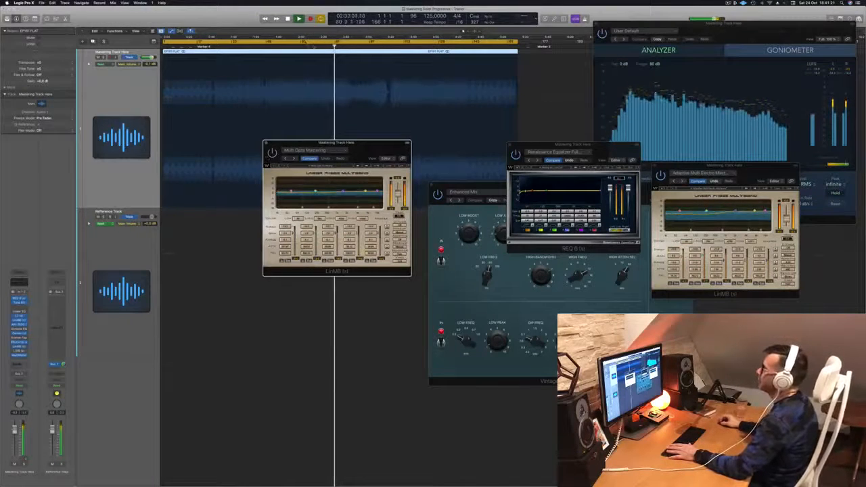
pyautogui.hotkey('shift', ',')
pyautogui.moveTo(366, 146); pyautogui.dragTo(348, 148)
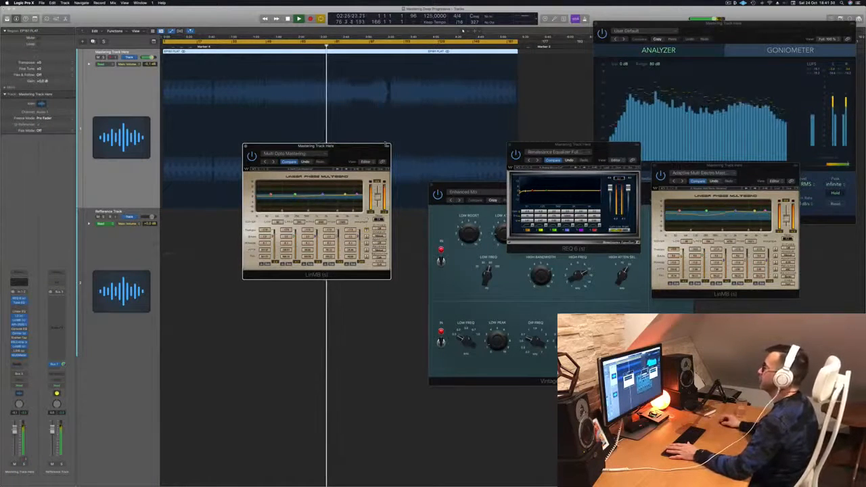
# Check the mastering track's volume automation, hide it again, and move the LinMB window closer to the REQ 6
pyautogui.click(395, 155)
pyautogui.click(182, 98)
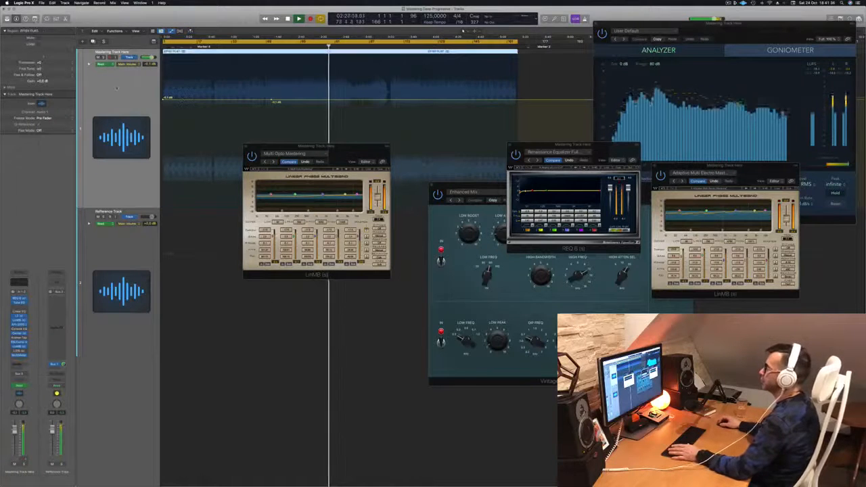
pyautogui.moveTo(333, 145); pyautogui.dragTo(420, 156)
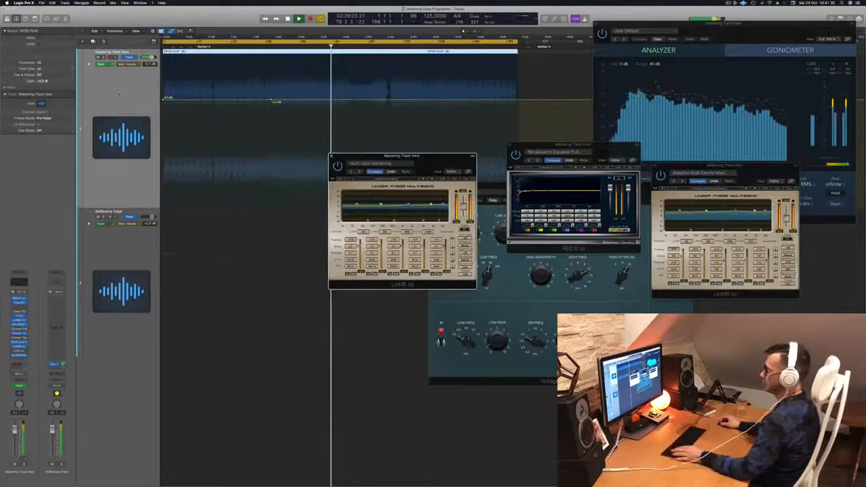
pyautogui.press('a')
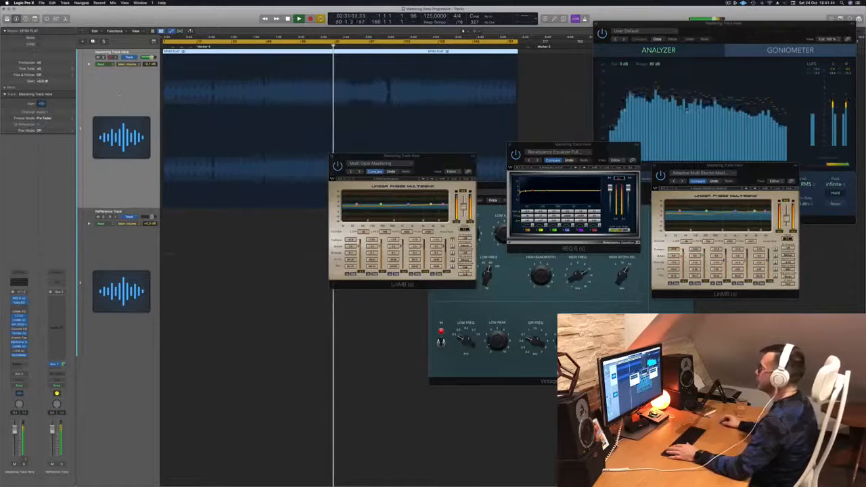
# Arrange the Multi Opto Mastering LinMB and REQ 6 windows side by side below the MultiMeter
pyautogui.click(452, 156)
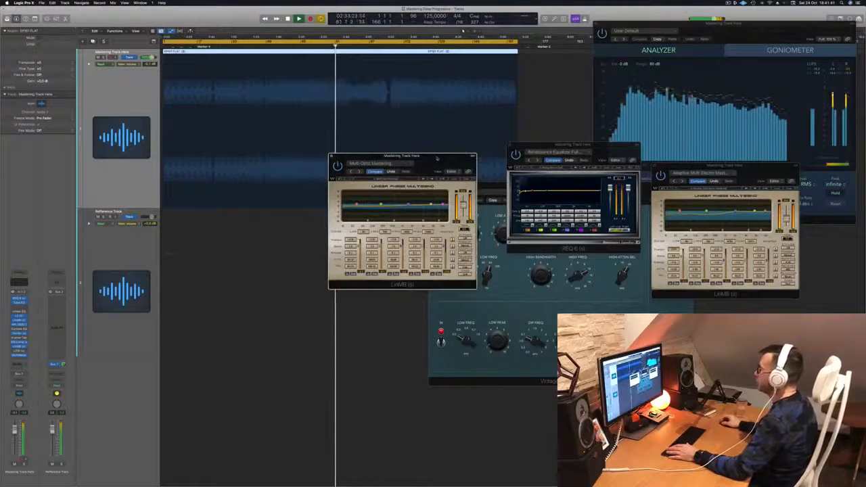
pyautogui.moveTo(437, 158); pyautogui.dragTo(432, 165)
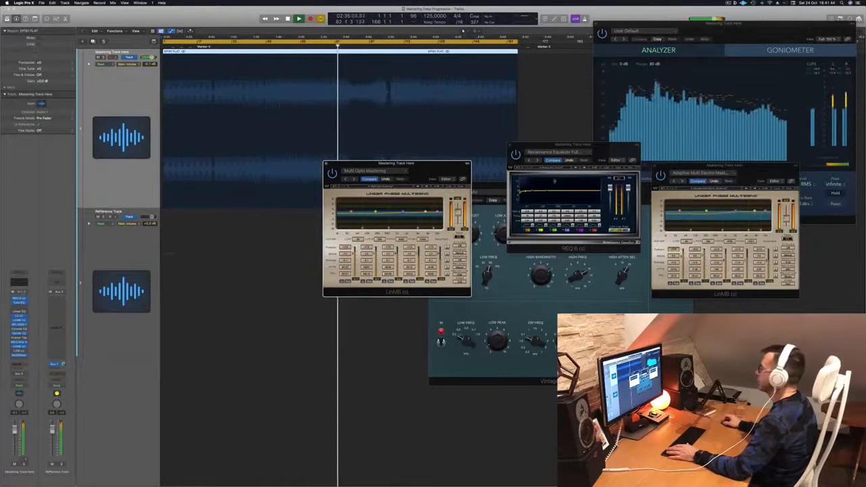
pyautogui.moveTo(603, 152); pyautogui.dragTo(602, 188)
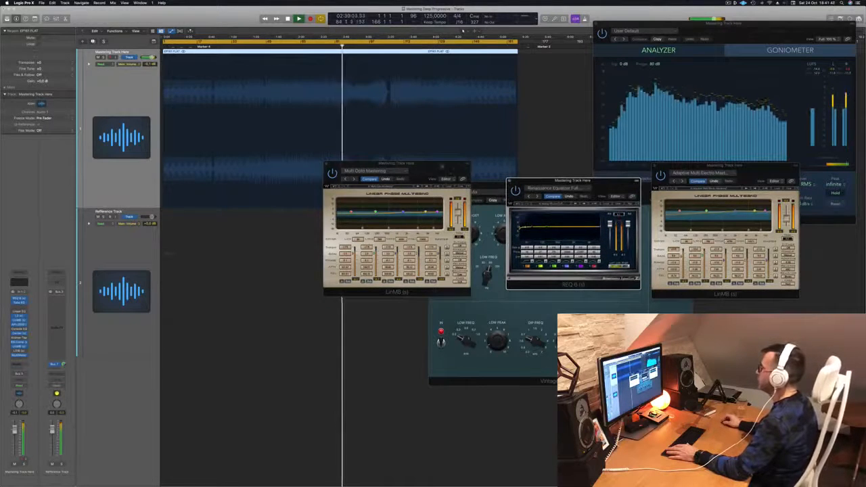
pyautogui.moveTo(441, 166); pyautogui.dragTo(472, 208)
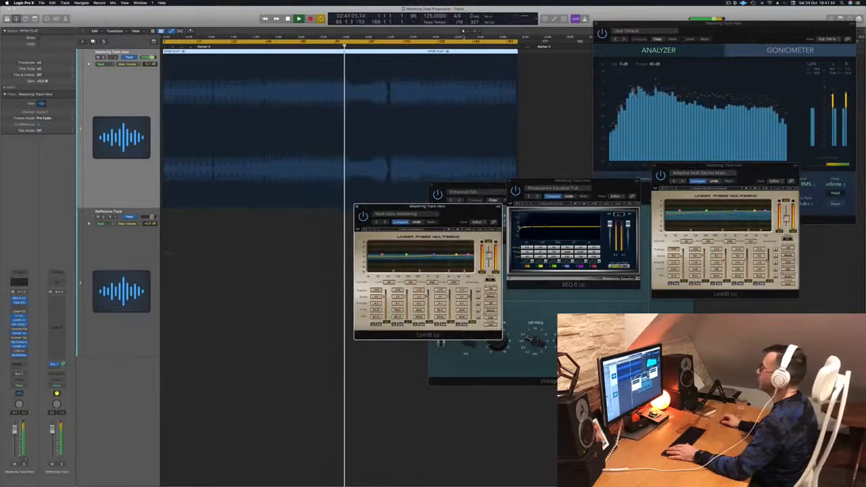
# Audition the breakdown and the following drop through the Multi Opto Mastering LinMB, and move its window over the REQ 6
pyautogui.click(379, 47)
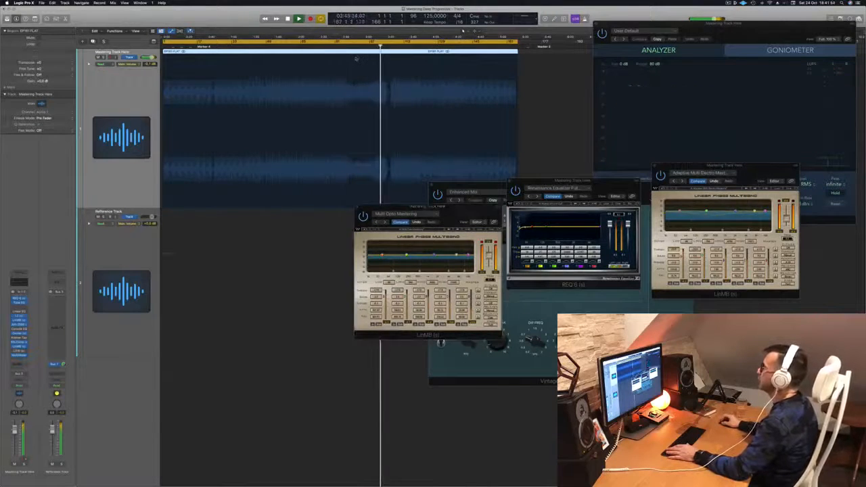
pyautogui.click(370, 46)
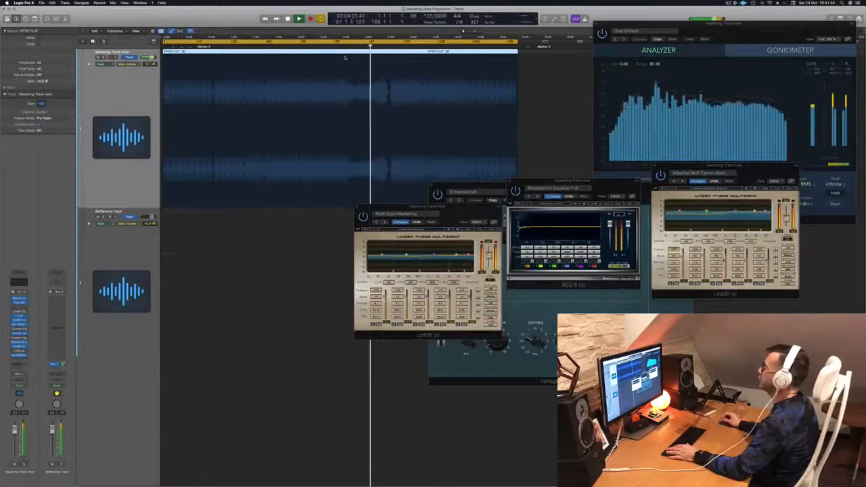
pyautogui.moveTo(463, 213); pyautogui.dragTo(583, 266)
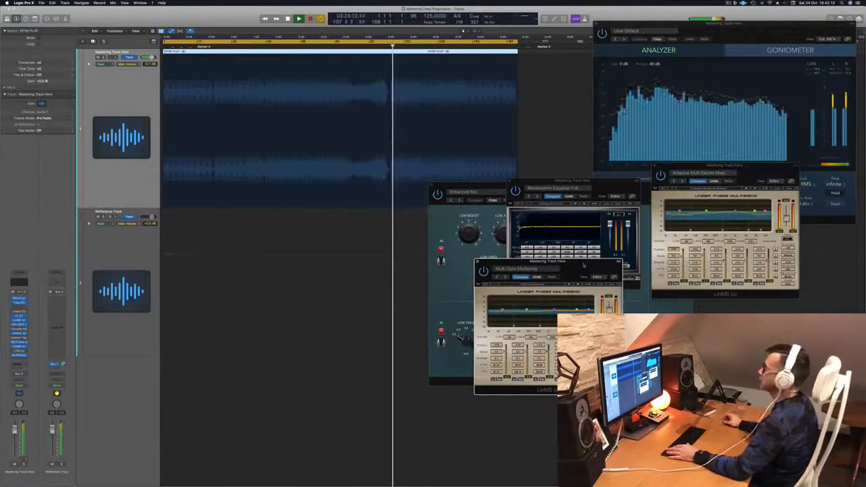
pyautogui.moveTo(583, 266); pyautogui.dragTo(621, 233)
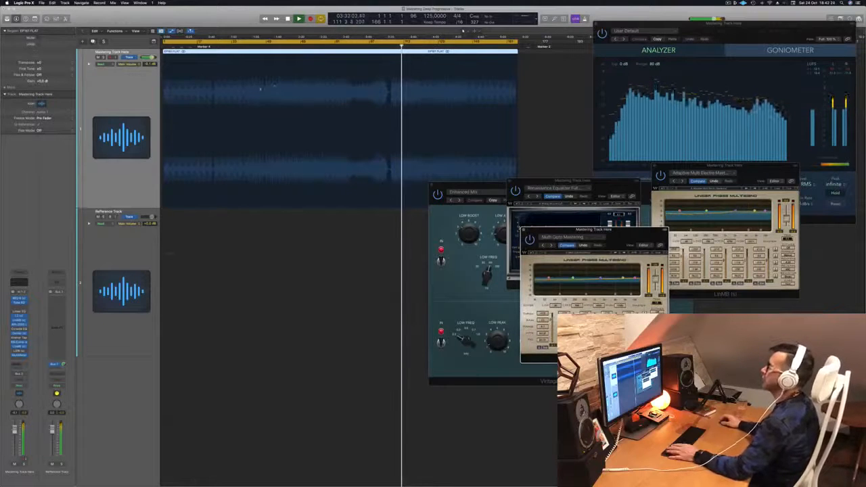
# Replay the track from the beginning and bring the MultiMeter to the front to examine its spectrum and levels
pyautogui.press('Return')
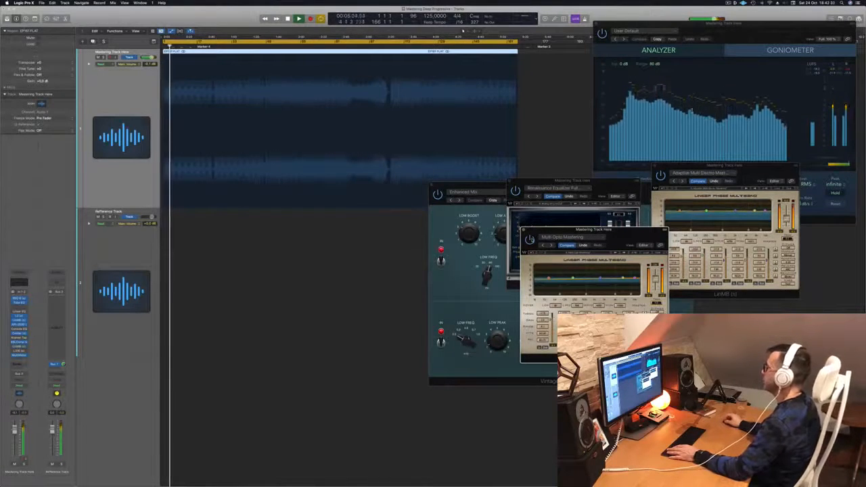
pyautogui.moveTo(622, 231); pyautogui.dragTo(586, 205)
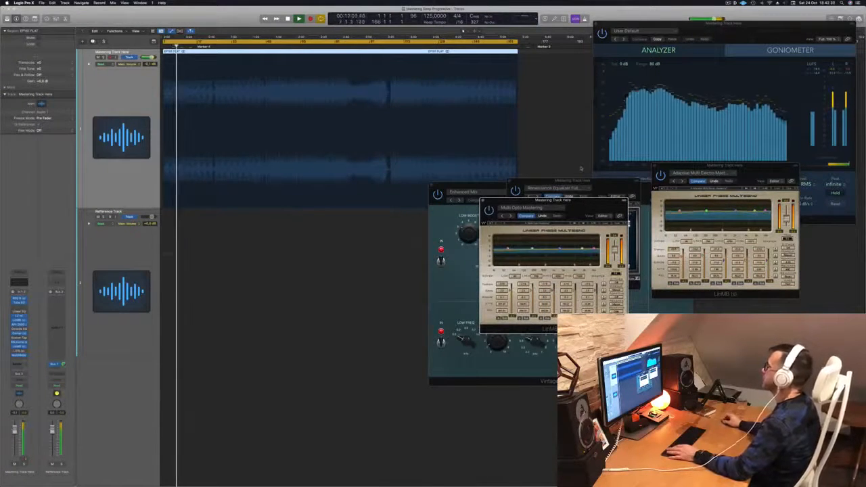
pyautogui.click(691, 99)
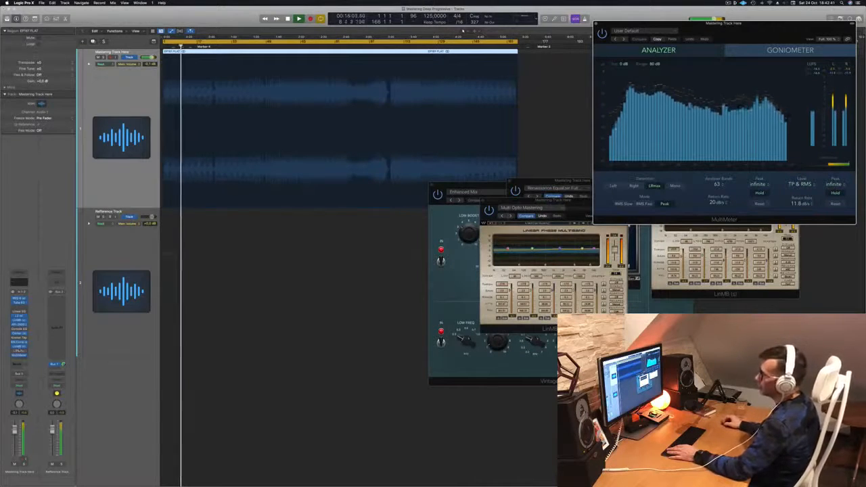
# Open and enable the L316 limiter with its Basic 1 preset, lower its threshold, and place its window over the arrangement
pyautogui.click(20, 352)
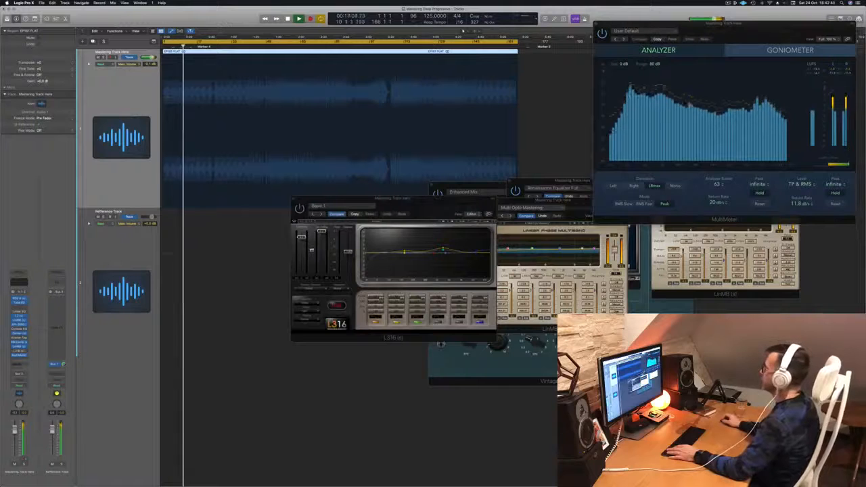
pyautogui.click(744, 3)
pyautogui.click(677, 12)
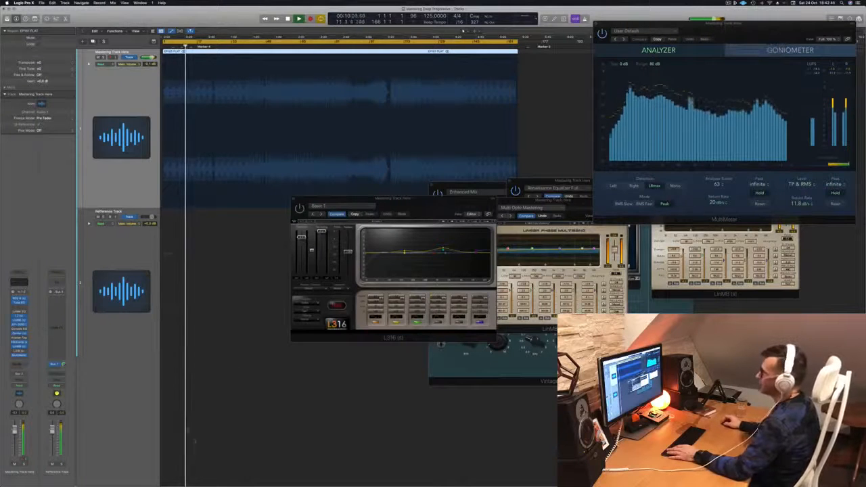
pyautogui.click(19, 351)
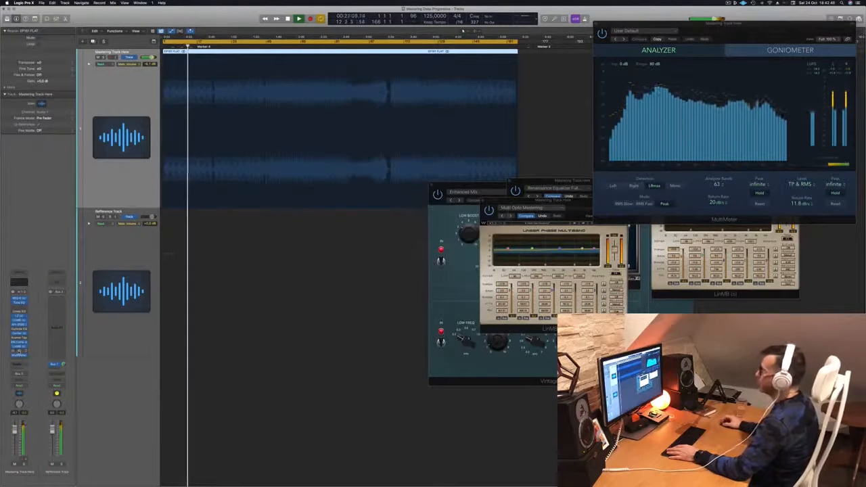
pyautogui.click(19, 352)
pyautogui.moveTo(393, 198); pyautogui.dragTo(392, 135)
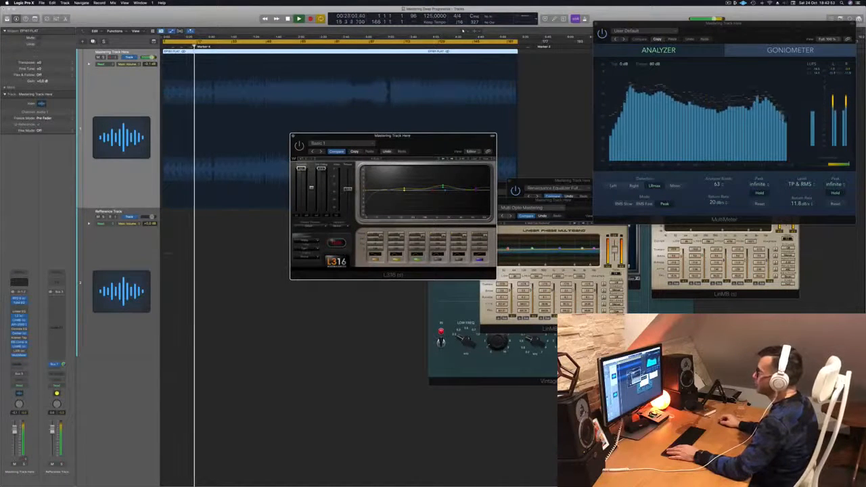
pyautogui.moveTo(424, 150); pyautogui.dragTo(436, 149)
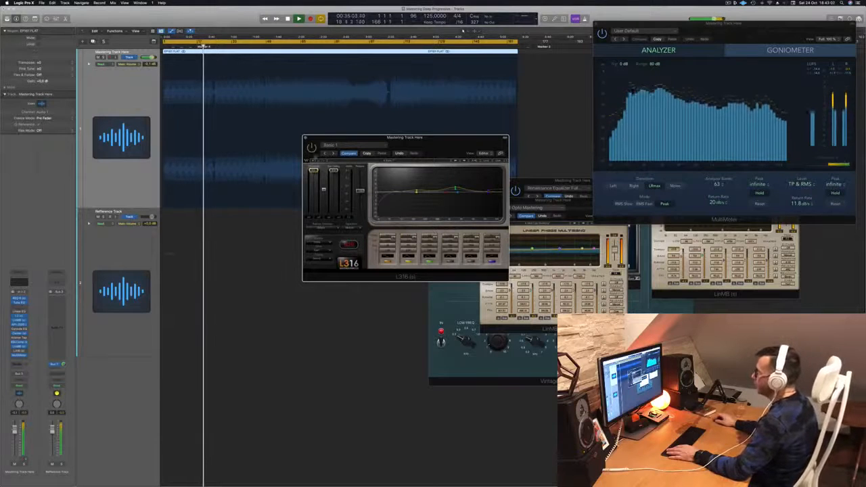
pyautogui.moveTo(428, 144)
pyautogui.mouseDown()
pyautogui.moveTo(415, 154)
pyautogui.moveTo(436, 154)
pyautogui.mouseUp()
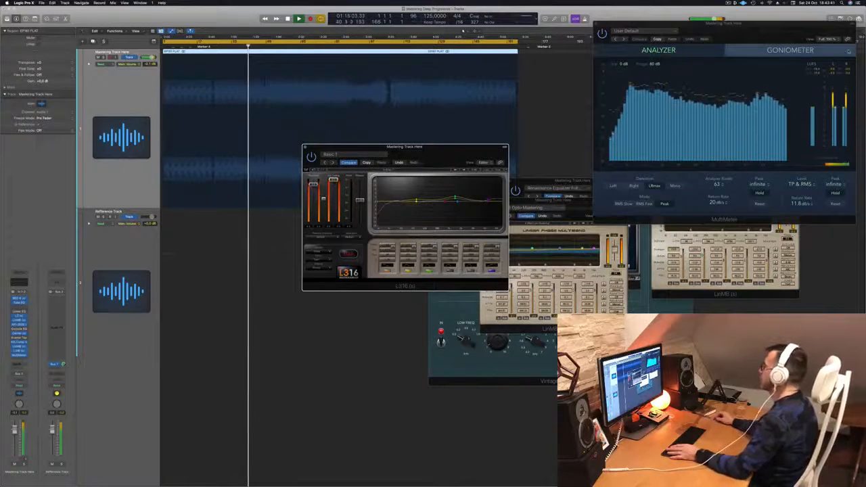
# Move the MultiMeter beside the L316 and restart playback from the beginning to check the limited level
pyautogui.moveTo(814, 28); pyautogui.dragTo(700, 68)
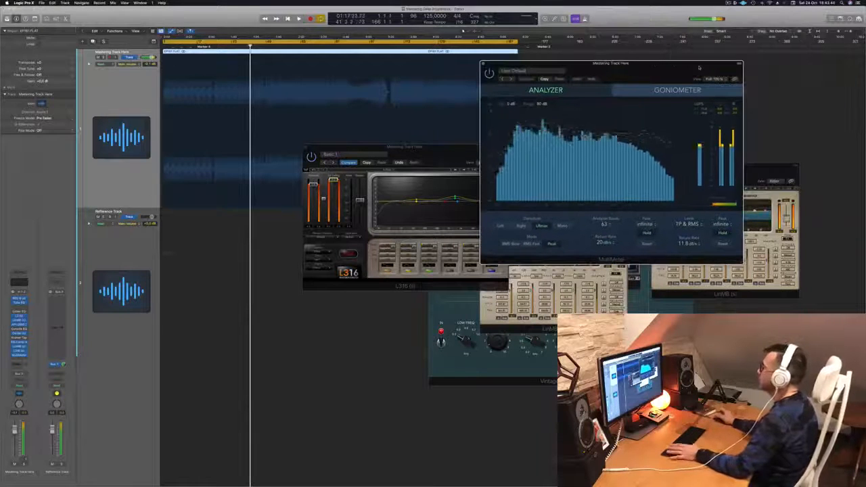
pyautogui.press('space')
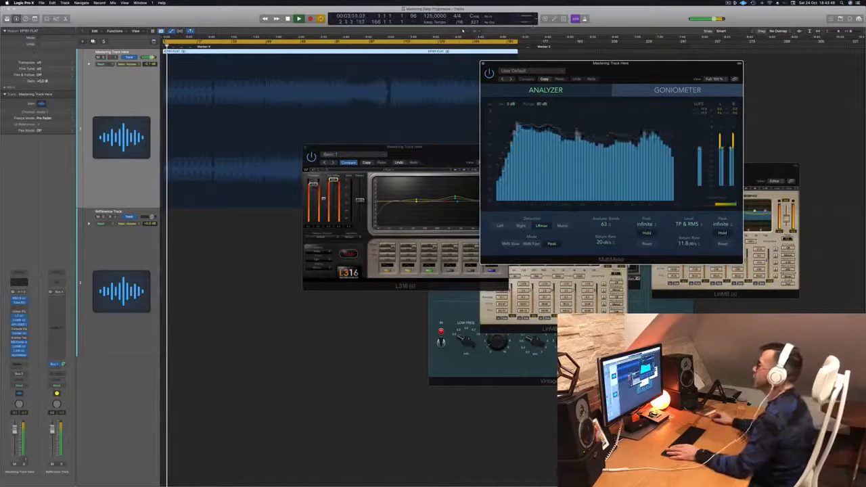
pyautogui.moveTo(630, 69); pyautogui.dragTo(676, 50)
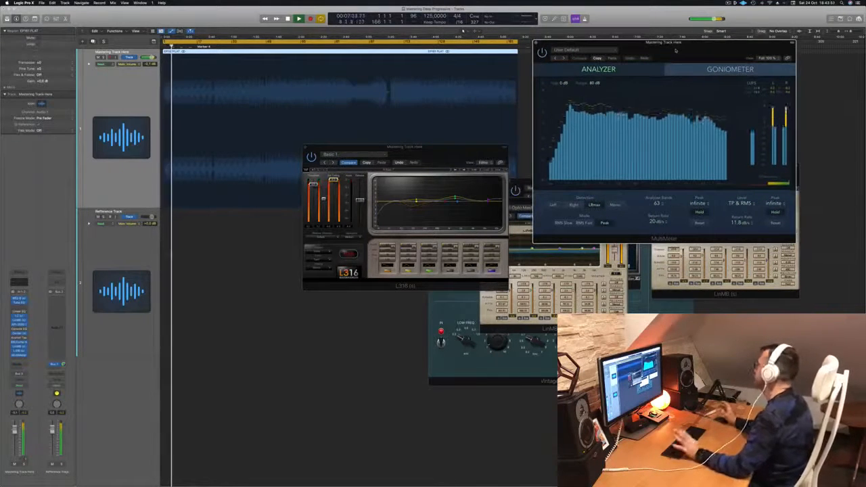
# Audition the middle passage through the L316 while watching the MultiMeter, and move the limiter's window clear of the other plug-ins
pyautogui.click(329, 46)
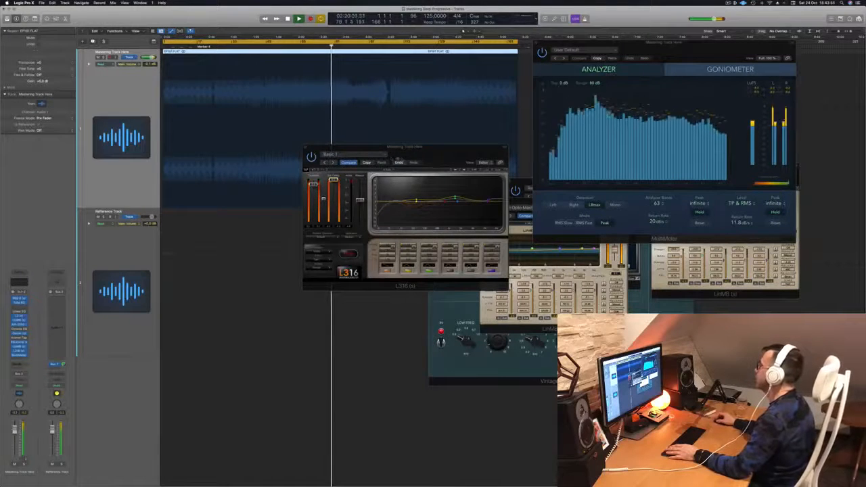
pyautogui.moveTo(428, 155); pyautogui.dragTo(339, 181)
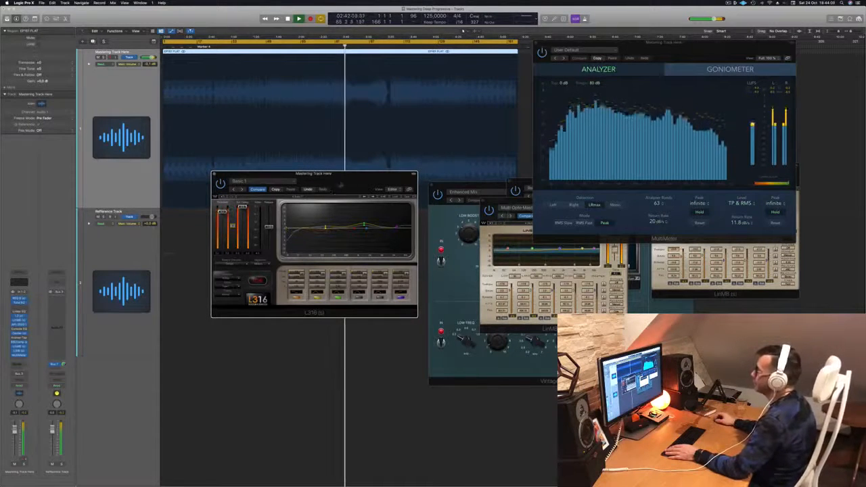
pyautogui.moveTo(341, 184); pyautogui.dragTo(390, 187)
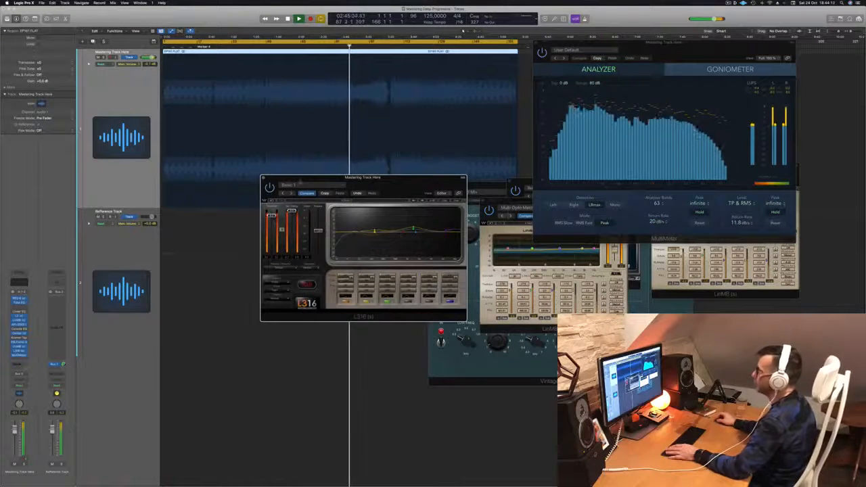
pyautogui.moveTo(388, 183)
pyautogui.mouseDown()
pyautogui.moveTo(340, 189)
pyautogui.moveTo(390, 190)
pyautogui.mouseUp()
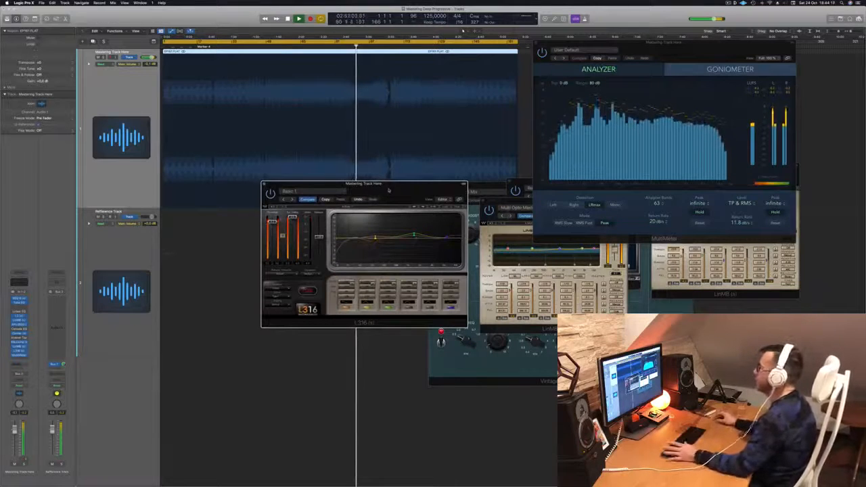
pyautogui.moveTo(399, 185); pyautogui.dragTo(359, 197)
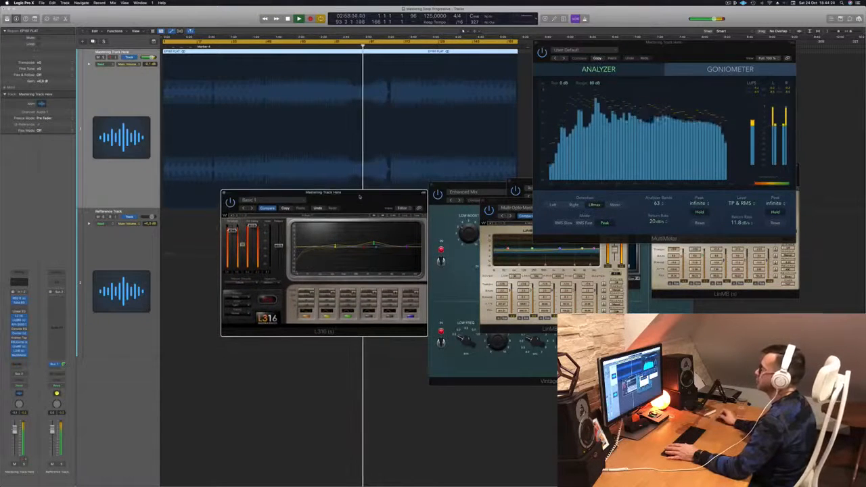